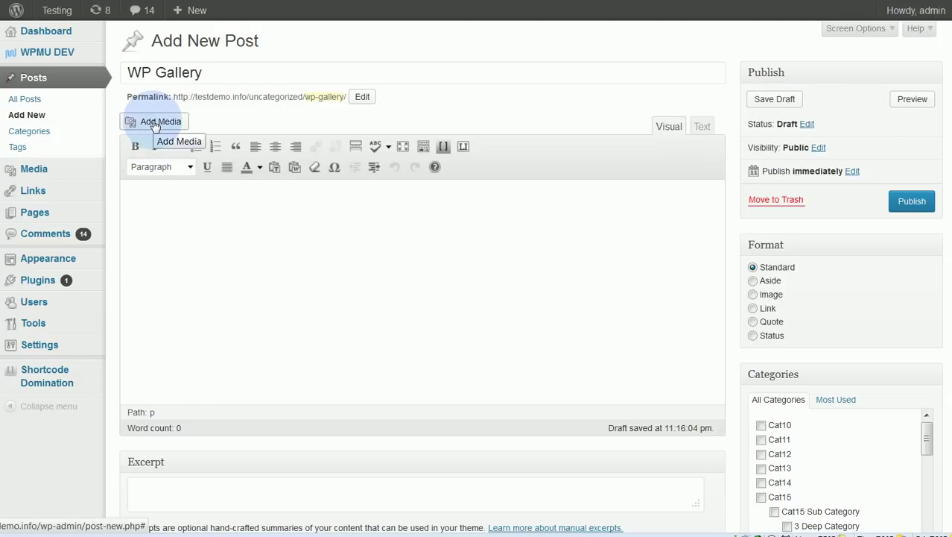
# Open the Insert Media dialog on the Media Library for the WP Gallery post.
pyautogui.click(154, 123)
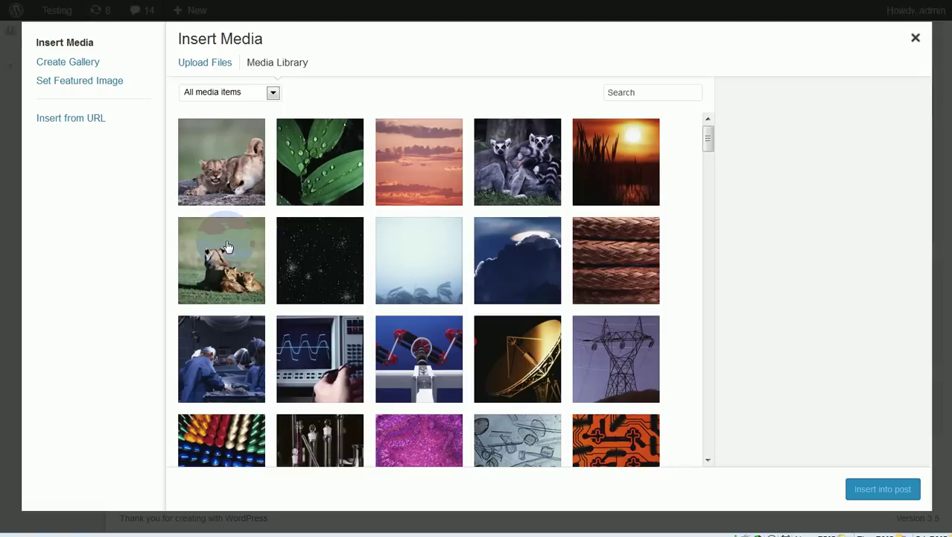
# Choose the lion cub photo, switch to the leaf photo, then return to the lion cub.
pyautogui.click(224, 162)
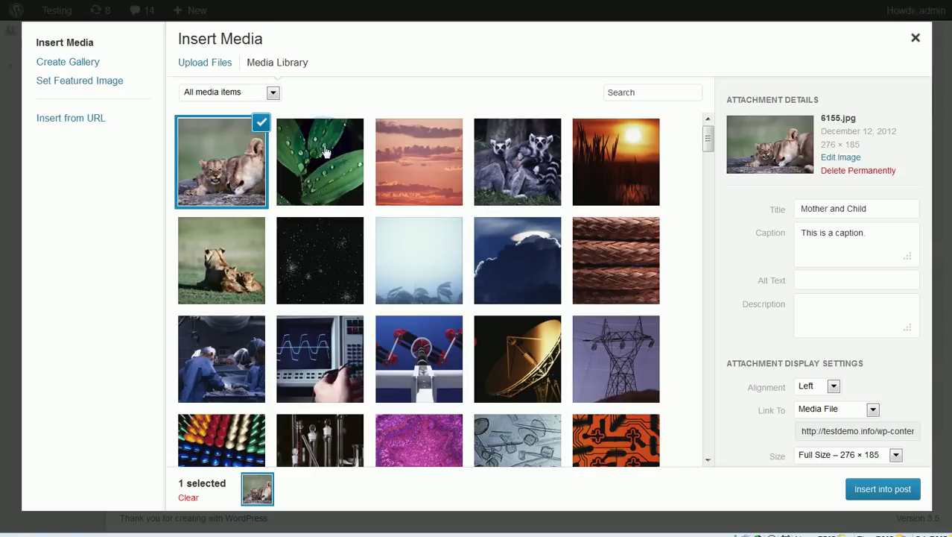
pyautogui.click(326, 160)
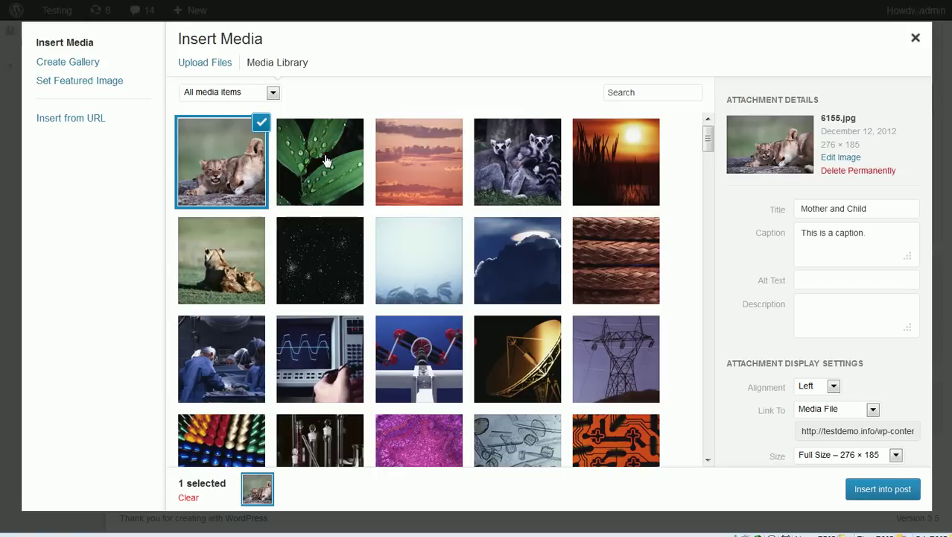
pyautogui.click(225, 160)
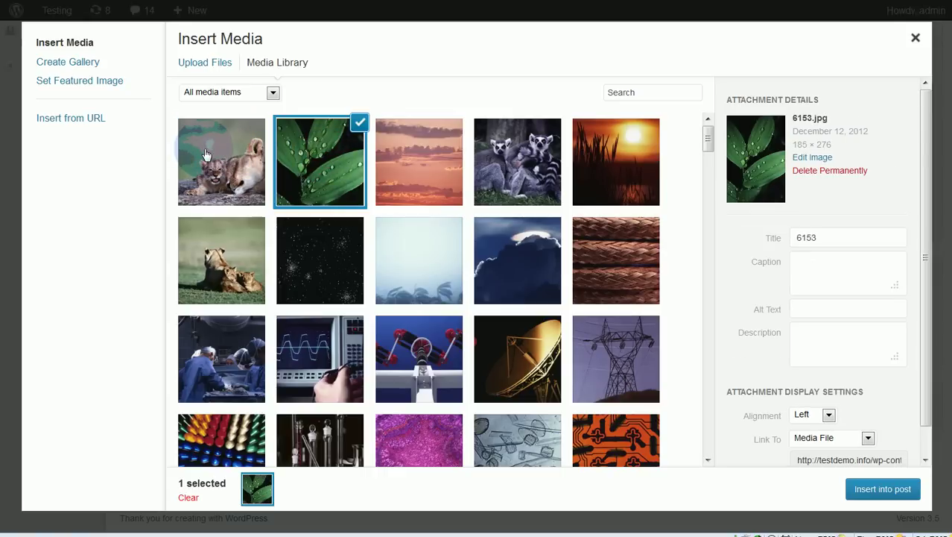
pyautogui.click(208, 154)
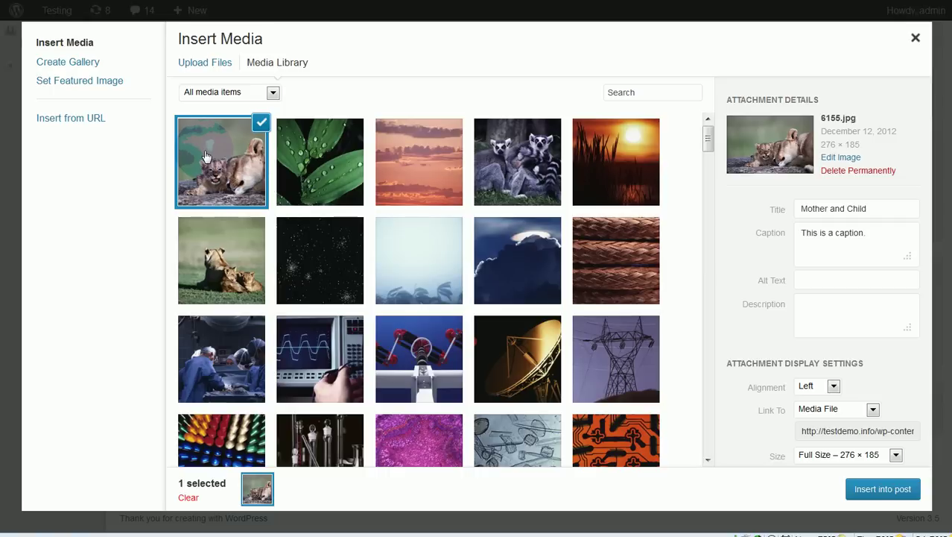
# Add the leaf, pale misty, lioness and cubs, and sunset photos to the selection.
pyautogui.click(322, 162)
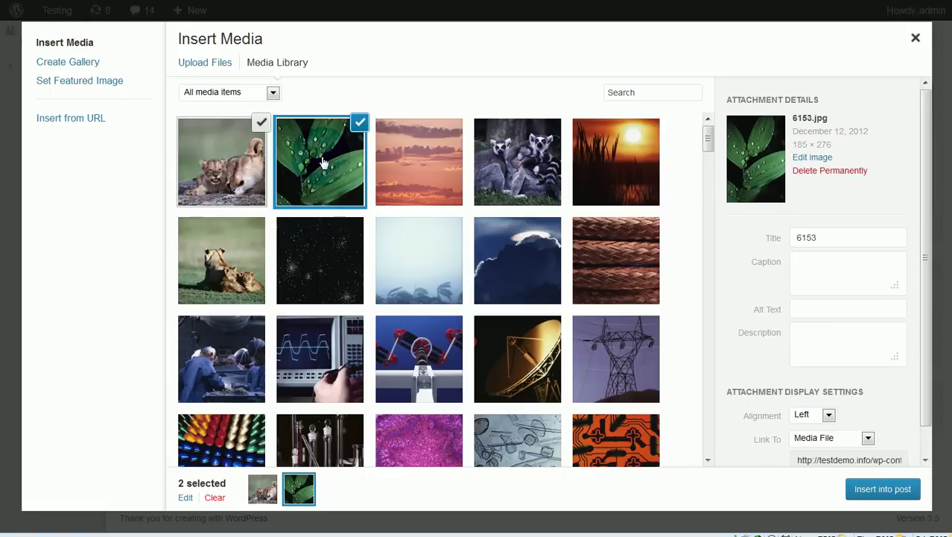
pyautogui.click(436, 270)
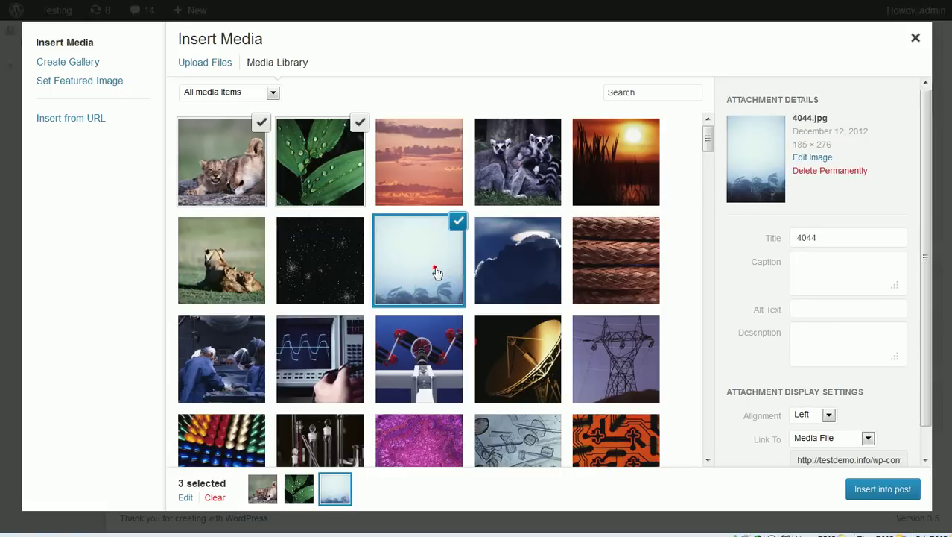
pyautogui.click(216, 272)
pyautogui.click(609, 166)
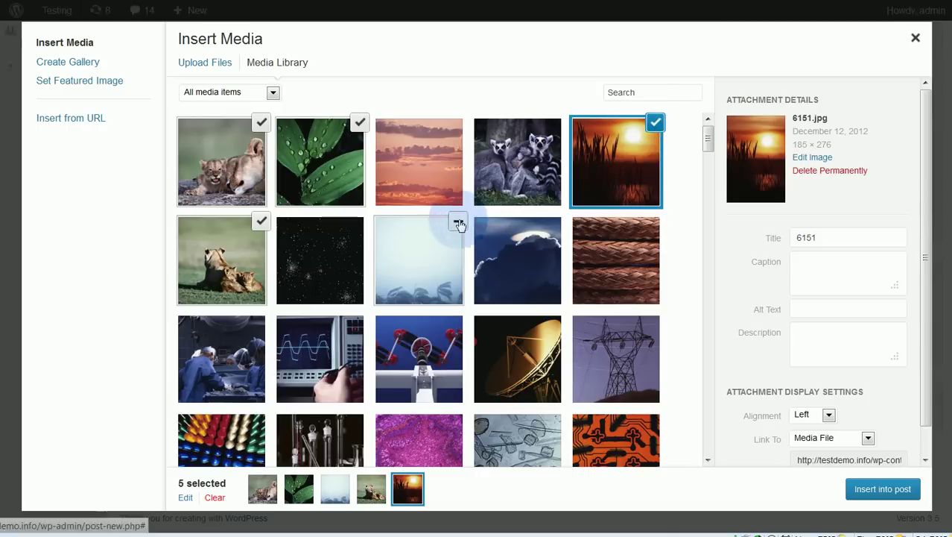
# Remove the sunset, pale sky and lioness photos, leaving only the lion cub chosen.
pyautogui.click(606, 161)
pyautogui.click(414, 250)
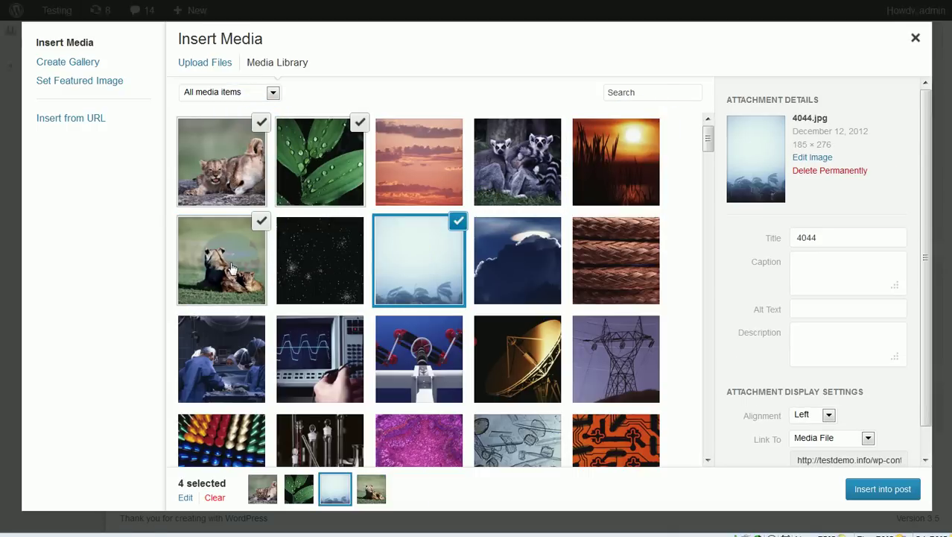
pyautogui.click(231, 261)
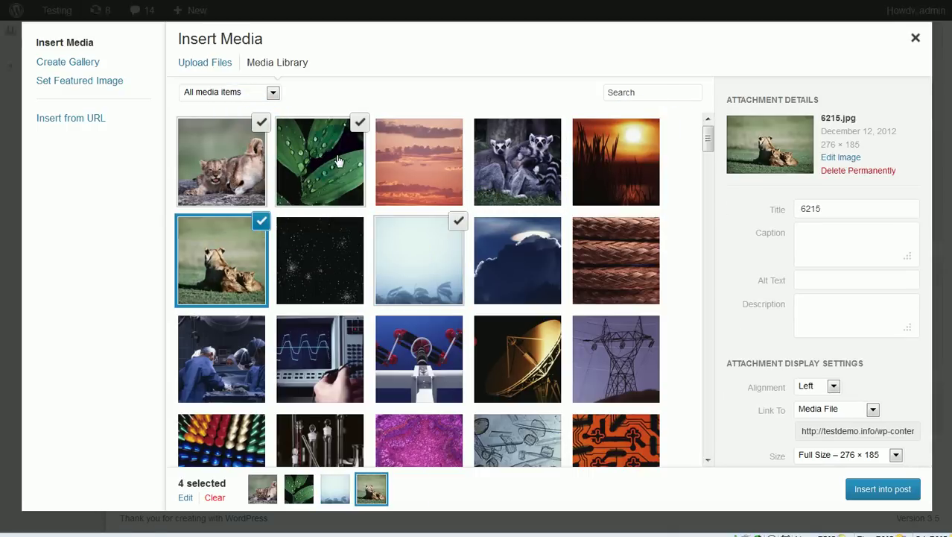
pyautogui.click(414, 252)
pyautogui.click(222, 257)
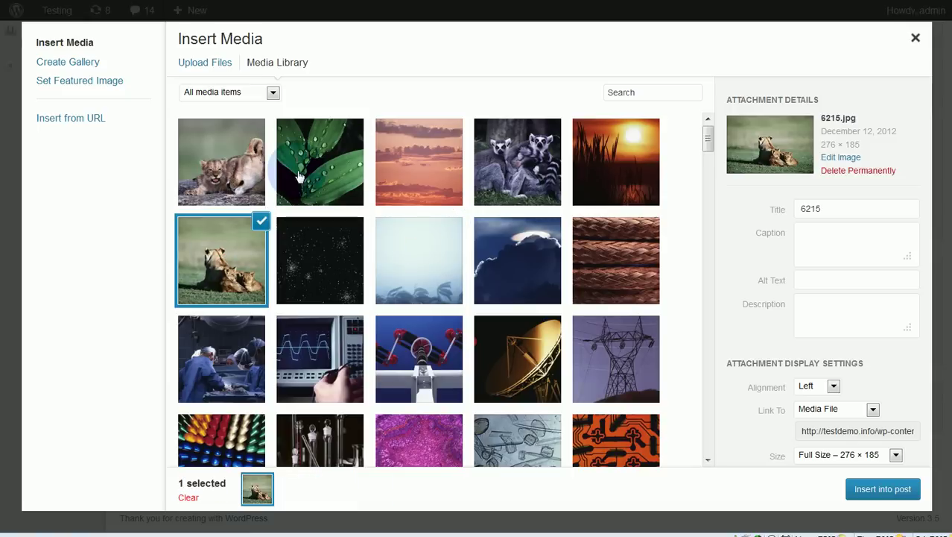
pyautogui.click(218, 167)
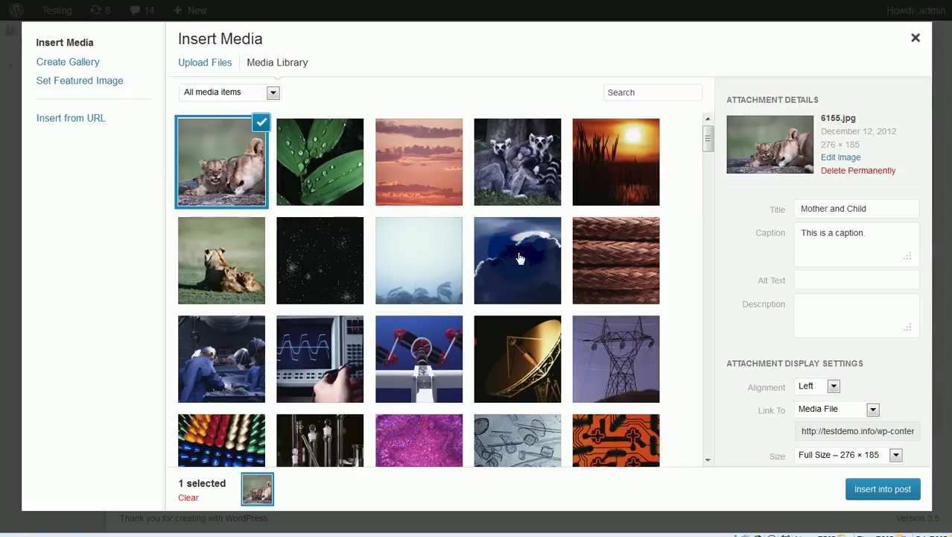
# Range-select the ten images from lion cub to rope, then add and remove the machine photo.
pyautogui.keyDown('shift'); pyautogui.click(617, 259); pyautogui.keyUp('shift')
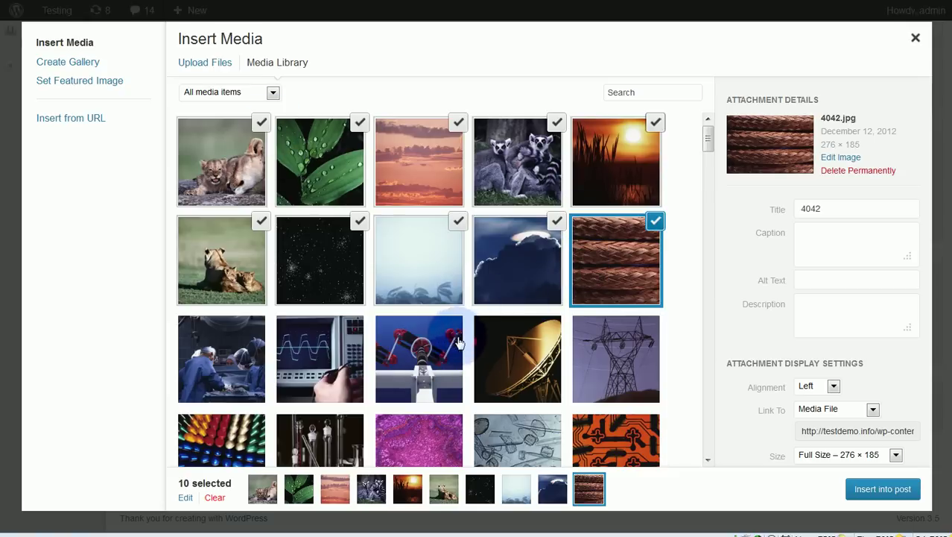
pyautogui.click(418, 358)
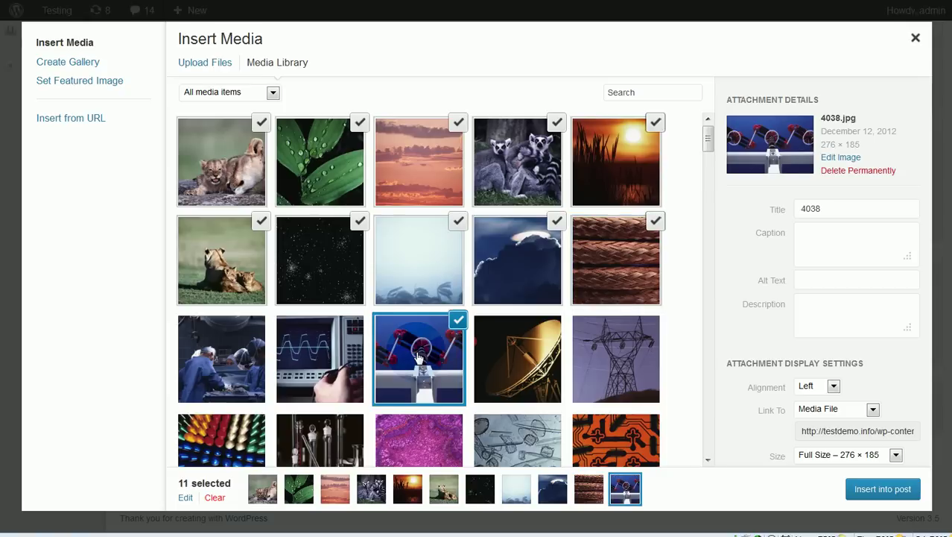
pyautogui.click(420, 353)
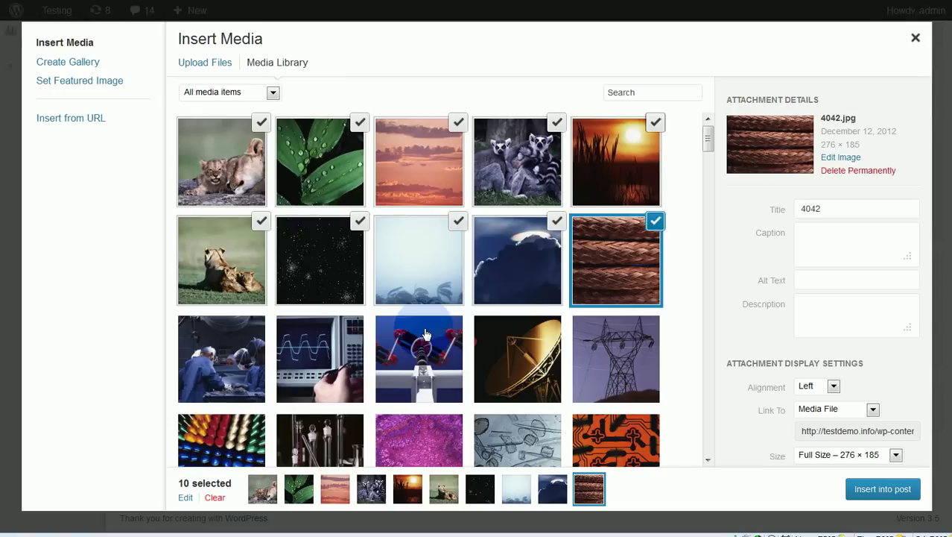
# Drop the lemur, select only the machine, then the lion cub, and finally clear the selection.
pyautogui.click(517, 158)
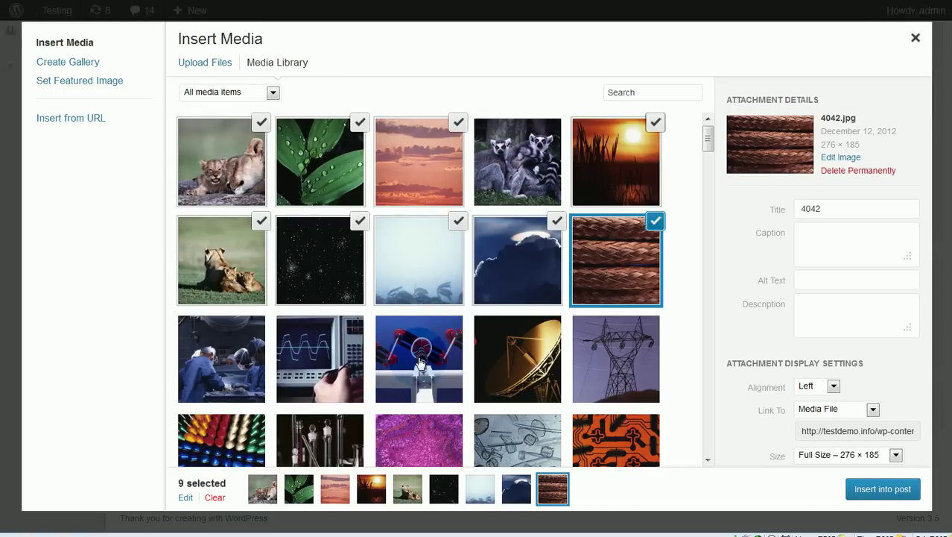
pyautogui.click(420, 357)
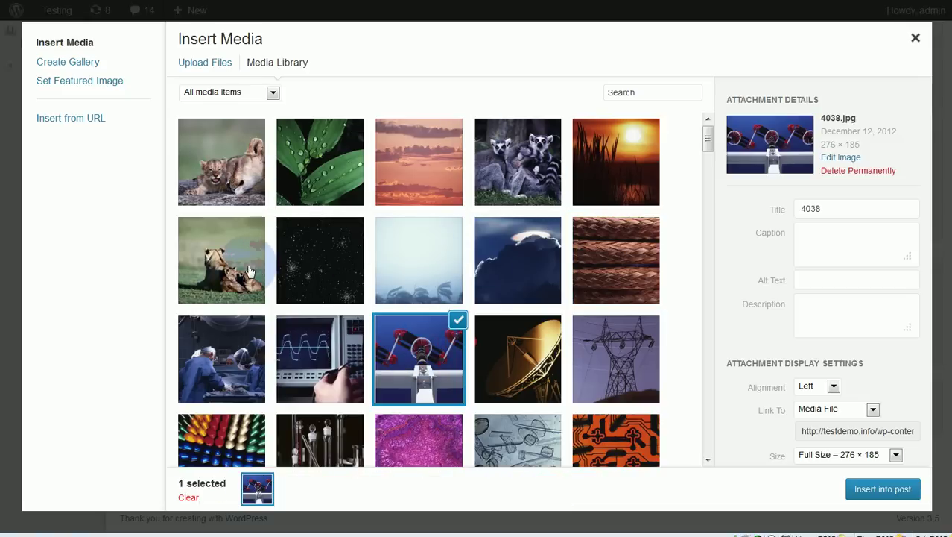
pyautogui.click(230, 146)
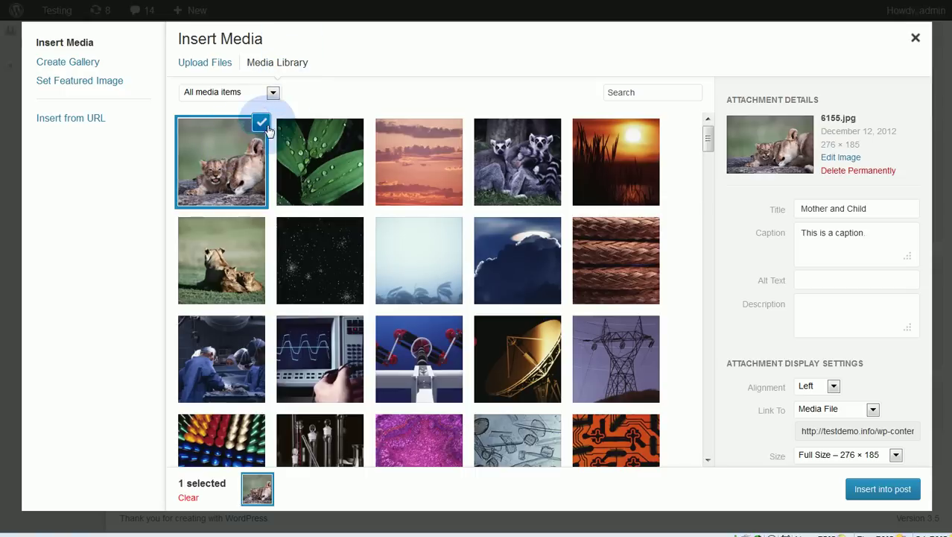
pyautogui.click(227, 168)
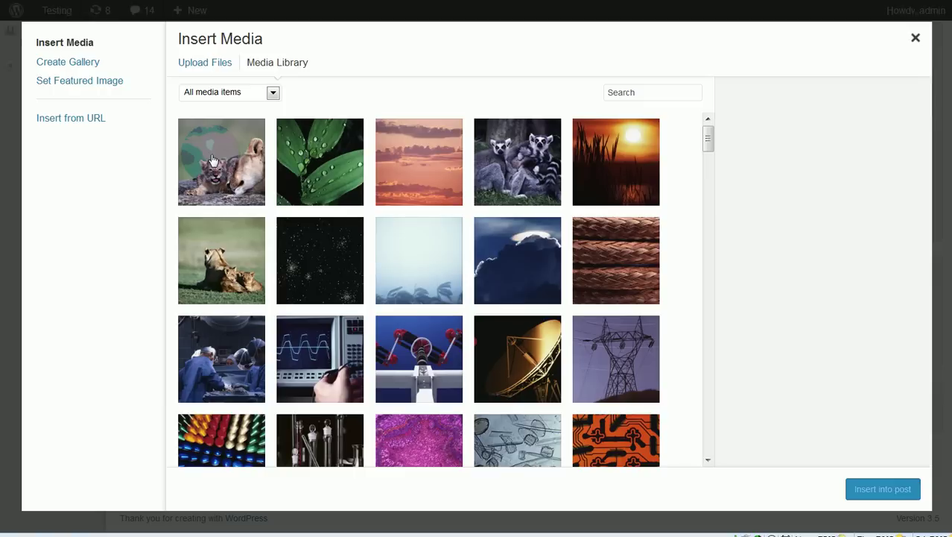
# Open the file browser from the Upload Files tab to pick images for upload.
pyautogui.click(204, 66)
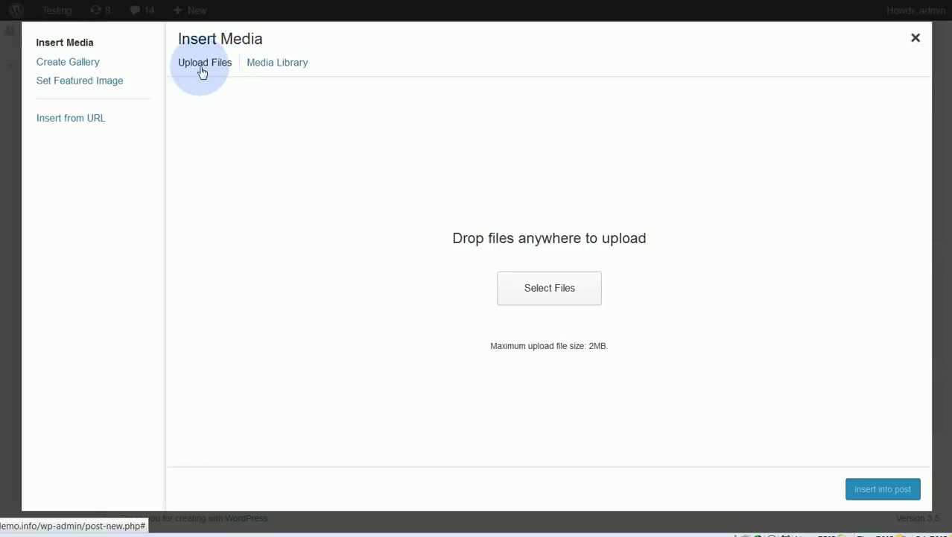
pyautogui.click(532, 286)
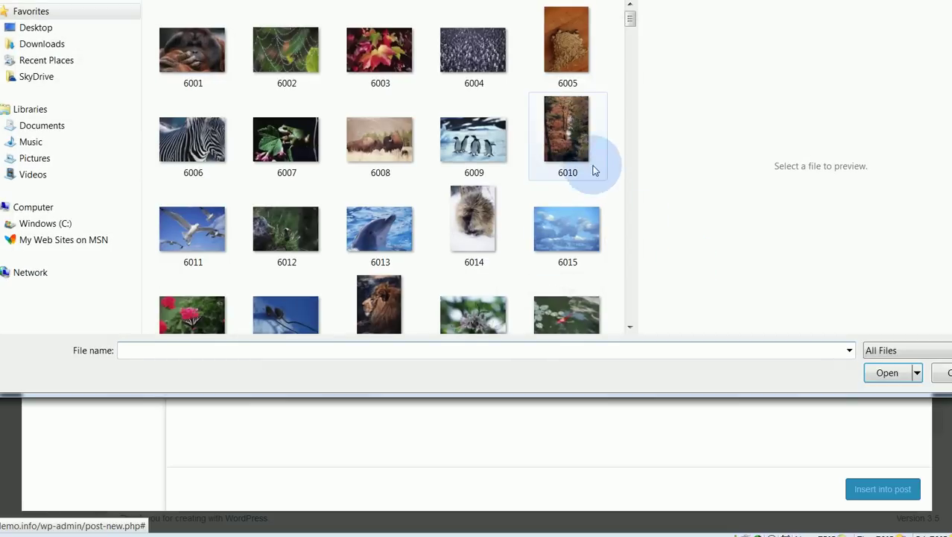
# Try picking photo 6001, then 6002, then adding 6002, 6007, 6013 and 6009.
pyautogui.click(196, 54)
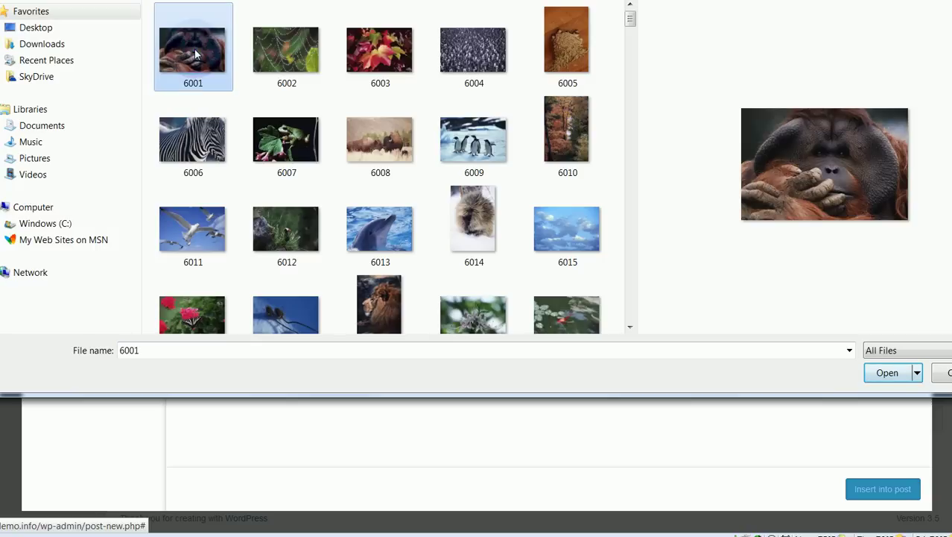
pyautogui.click(260, 58)
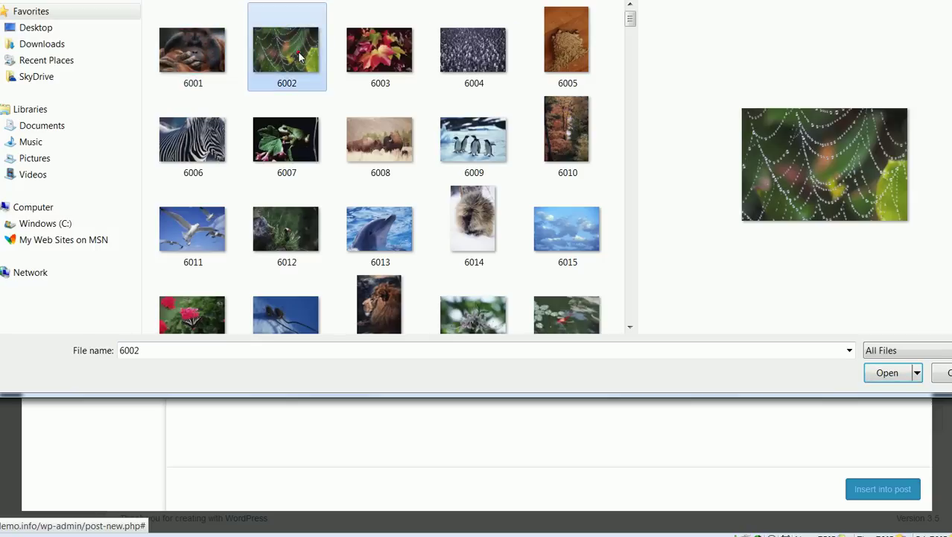
pyautogui.click(190, 58)
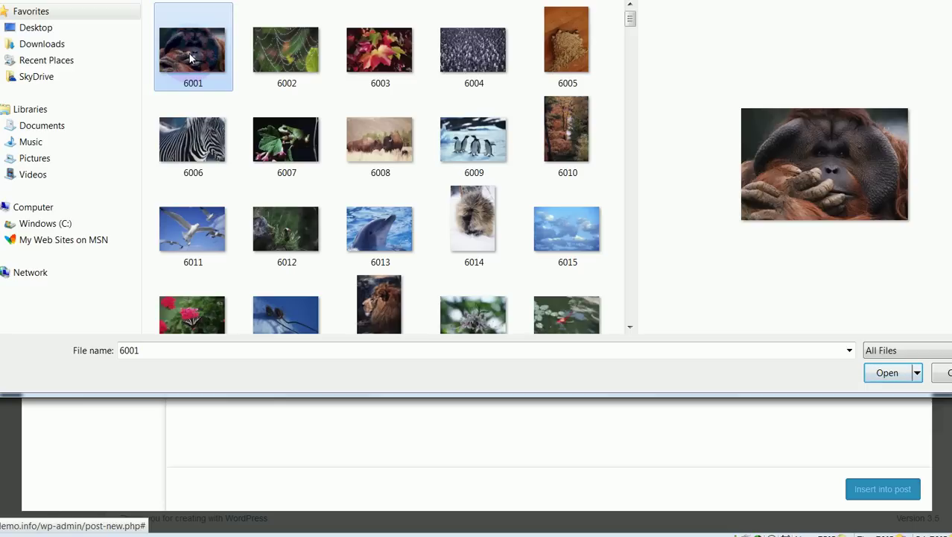
pyautogui.keyDown('ctrl'); pyautogui.click(277, 53); pyautogui.keyUp('ctrl')
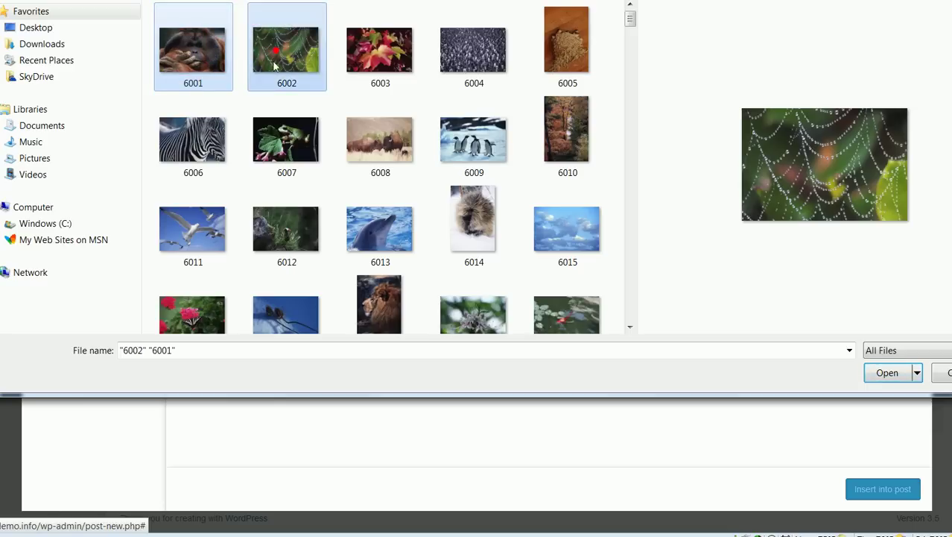
pyautogui.keyDown('ctrl'); pyautogui.click(287, 149); pyautogui.keyUp('ctrl')
pyautogui.keyDown('ctrl'); pyautogui.click(385, 229); pyautogui.keyUp('ctrl')
pyautogui.keyDown('ctrl'); pyautogui.click(491, 138); pyautogui.keyUp('ctrl')
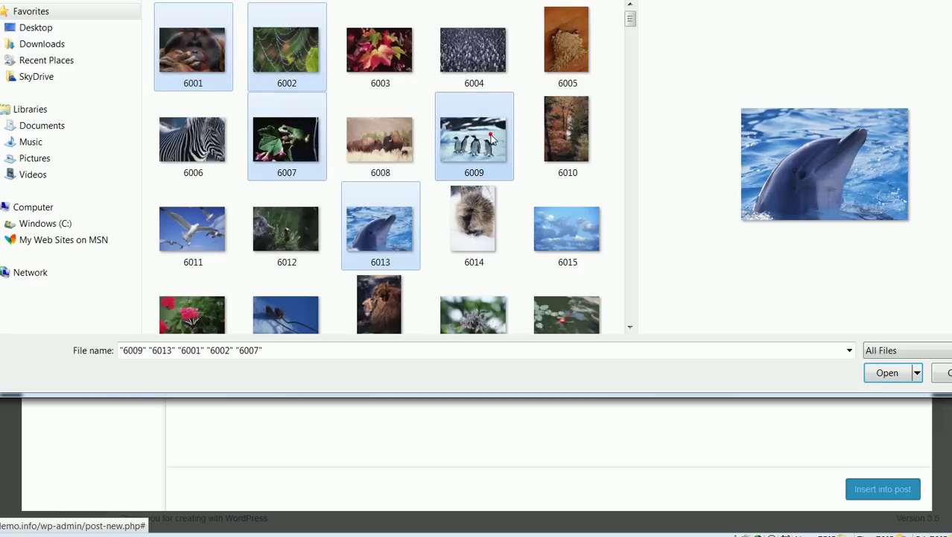
# Select photos 6001 through 6010 and upload all ten.
pyautogui.click(179, 44)
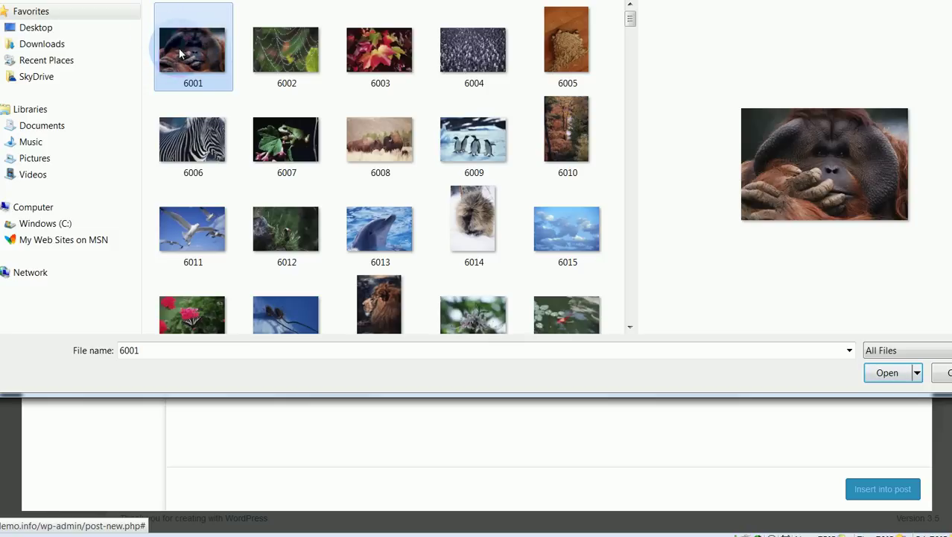
pyautogui.keyDown('shift'); pyautogui.click(569, 136); pyautogui.keyUp('shift')
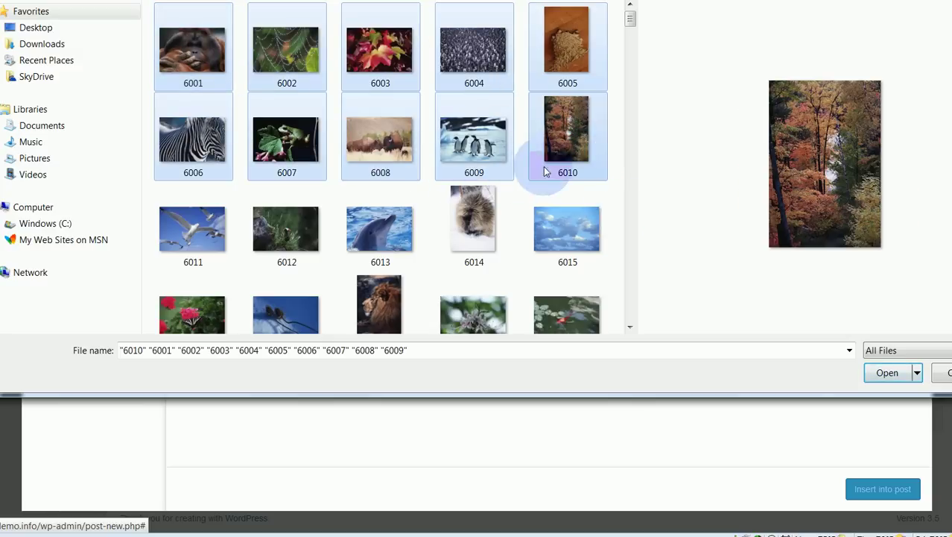
pyautogui.click(887, 373)
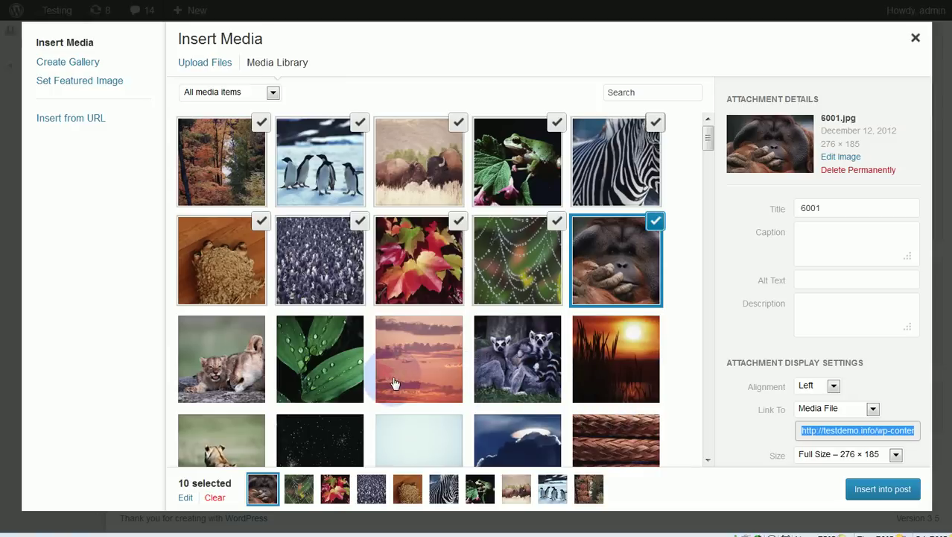
# Add the water-drop leaf photo 6153.jpg to the ten uploads, making 11 chosen images.
pyautogui.click(331, 360)
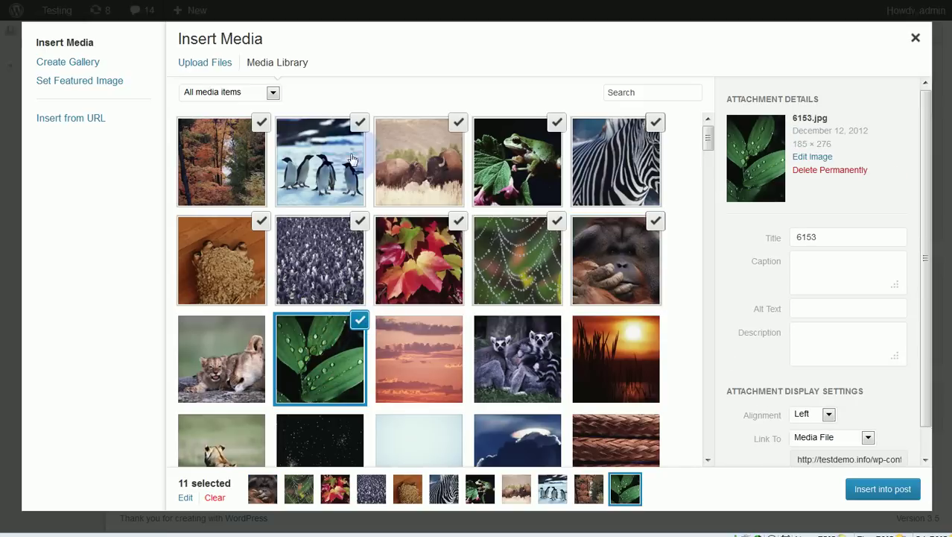
pyautogui.click(274, 97)
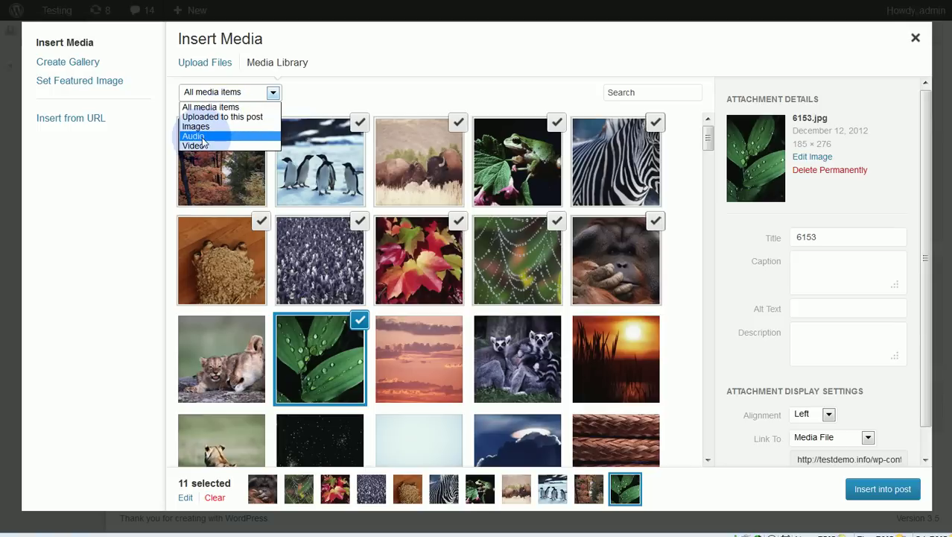
pyautogui.click(241, 98)
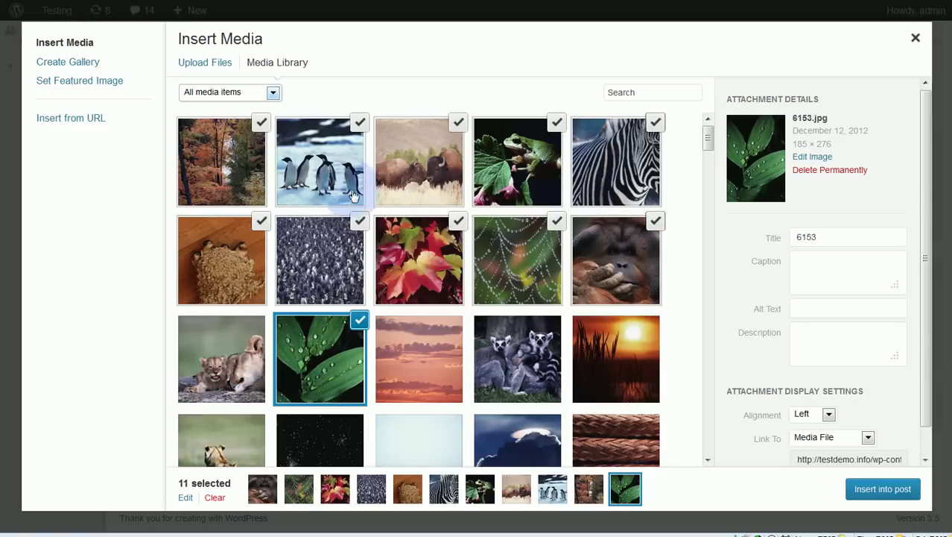
pyautogui.click(286, 330)
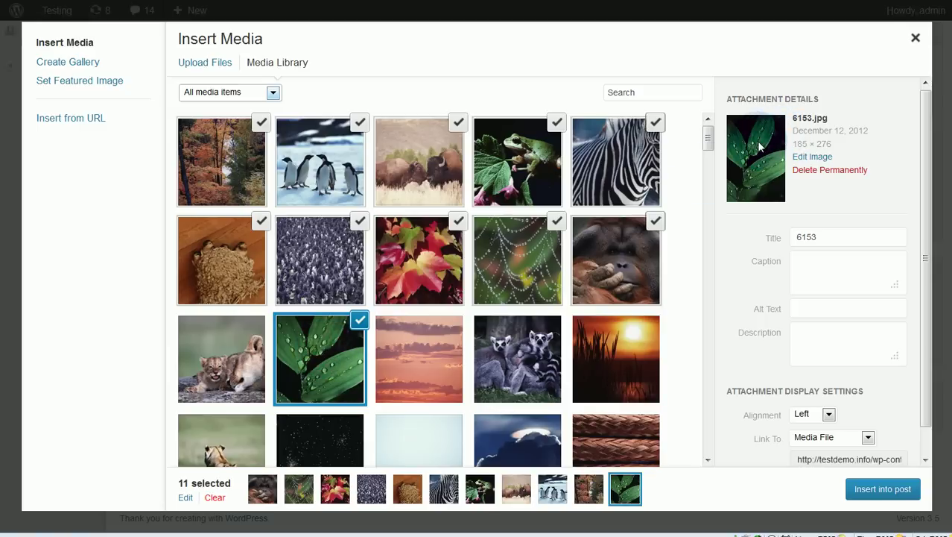
# Change the leaf image's title to 'Title'.
pyautogui.doubleClick(825, 237)
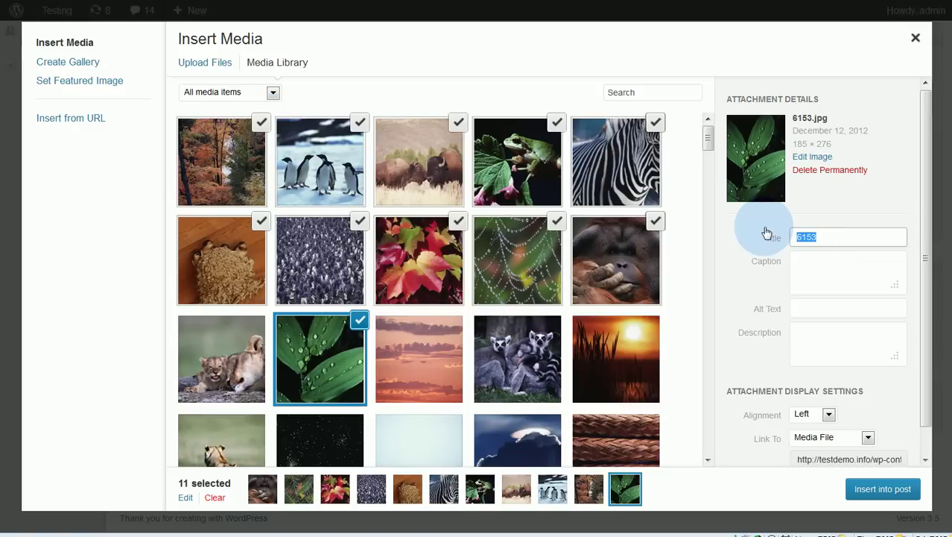
pyautogui.write('Title')
pyautogui.click(818, 280)
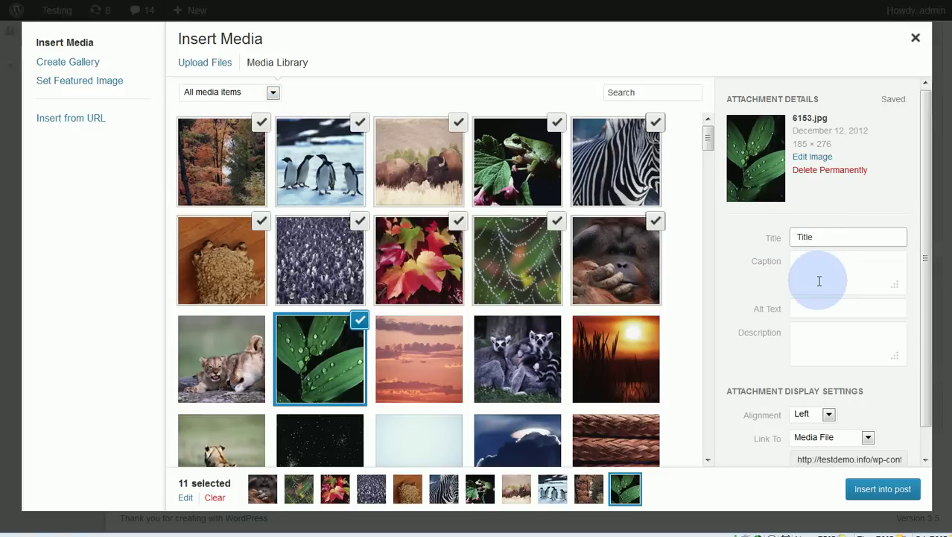
# Give the leaf image the caption 'This is a caption.' and keep Link To as Media File.
pyautogui.click(816, 277)
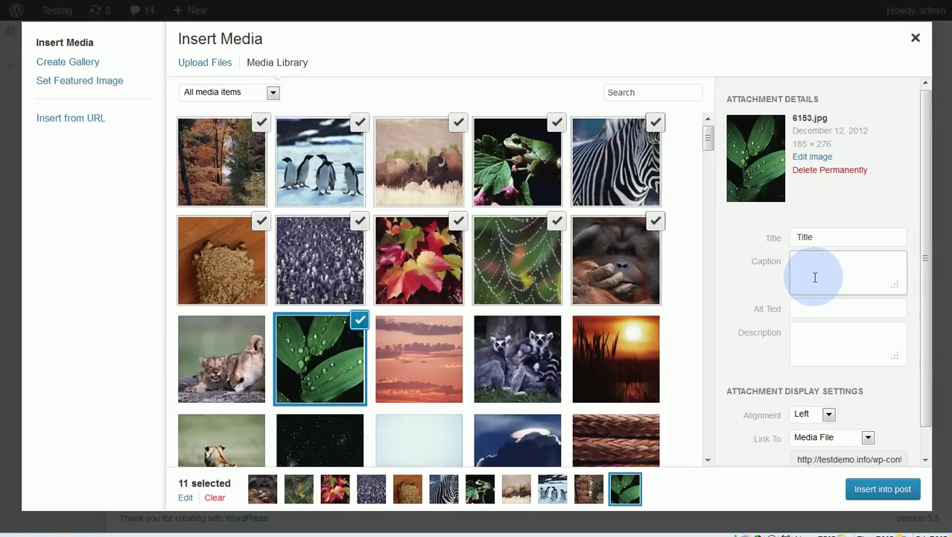
pyautogui.write('This is a caption.')
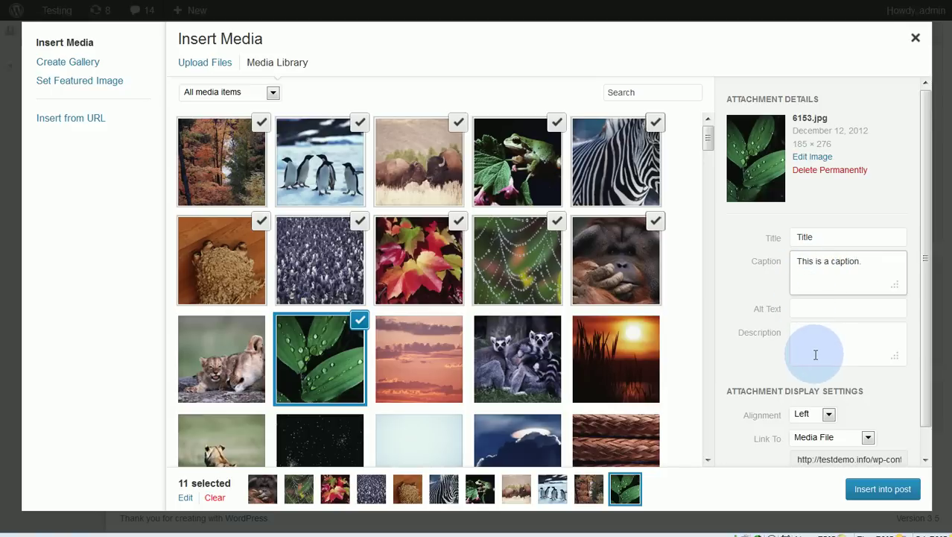
pyautogui.scroll(-1, 872, 339)
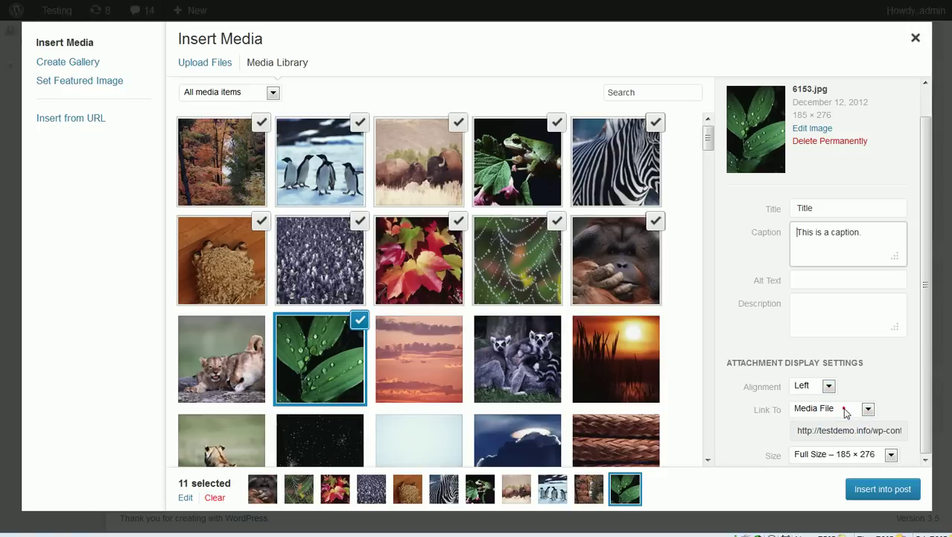
pyautogui.click(868, 409)
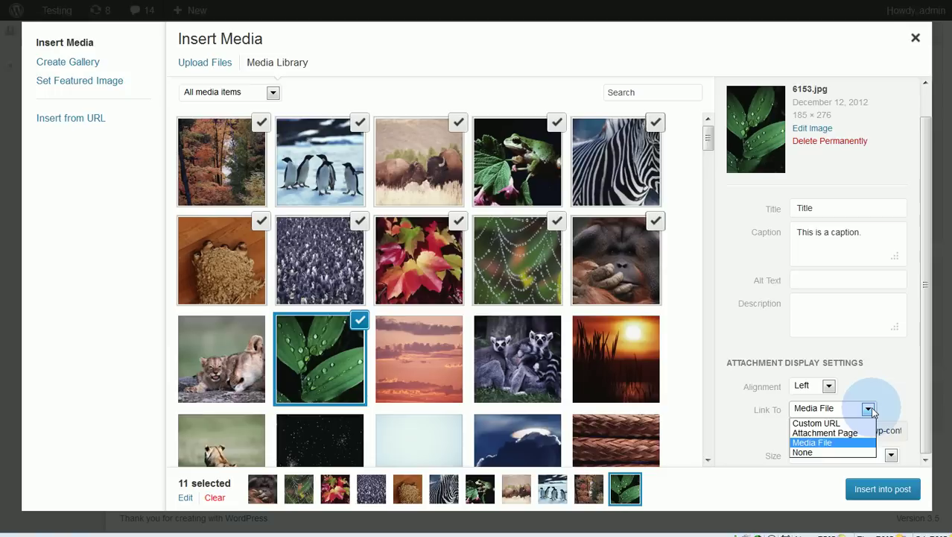
pyautogui.click(868, 410)
pyautogui.scroll(1, 894, 342)
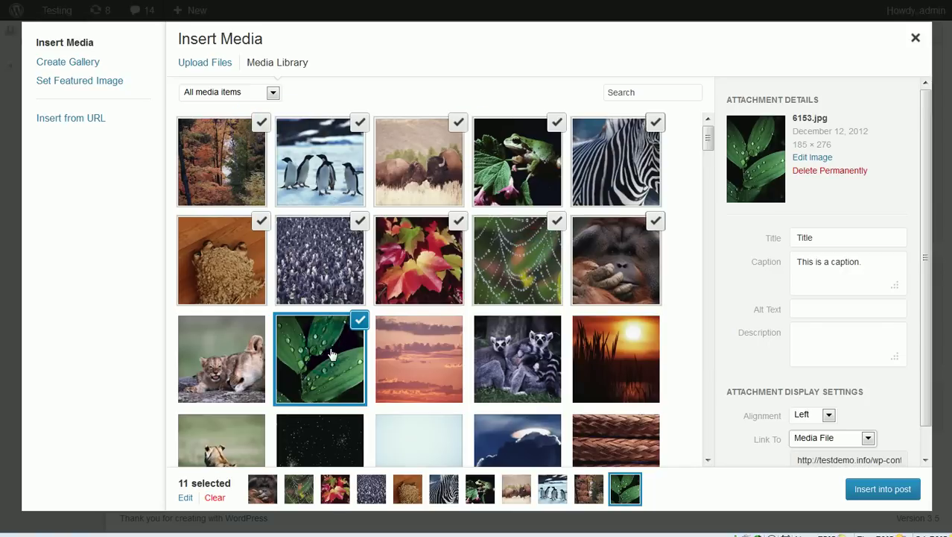
# Build a new gallery from the 11 selected images via Create Gallery.
pyautogui.click(63, 67)
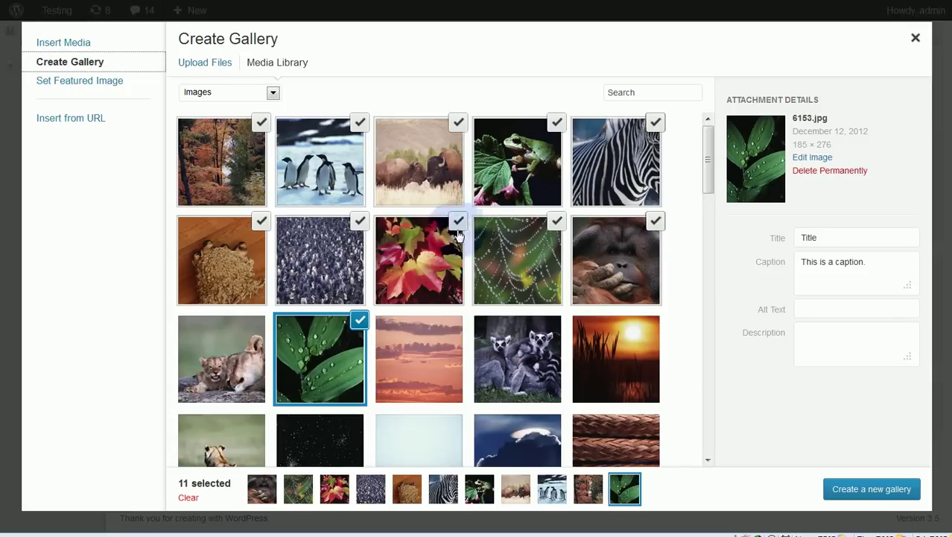
pyautogui.click(861, 492)
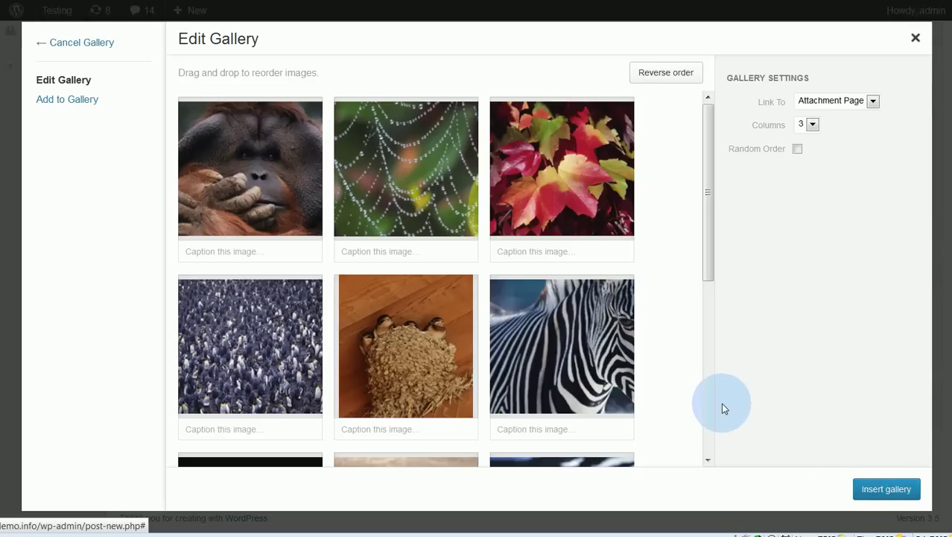
# Reverse the gallery's image order.
pyautogui.moveTo(711, 138); pyautogui.dragTo(700, 302)
pyautogui.moveTo(708, 202); pyautogui.dragTo(710, 75)
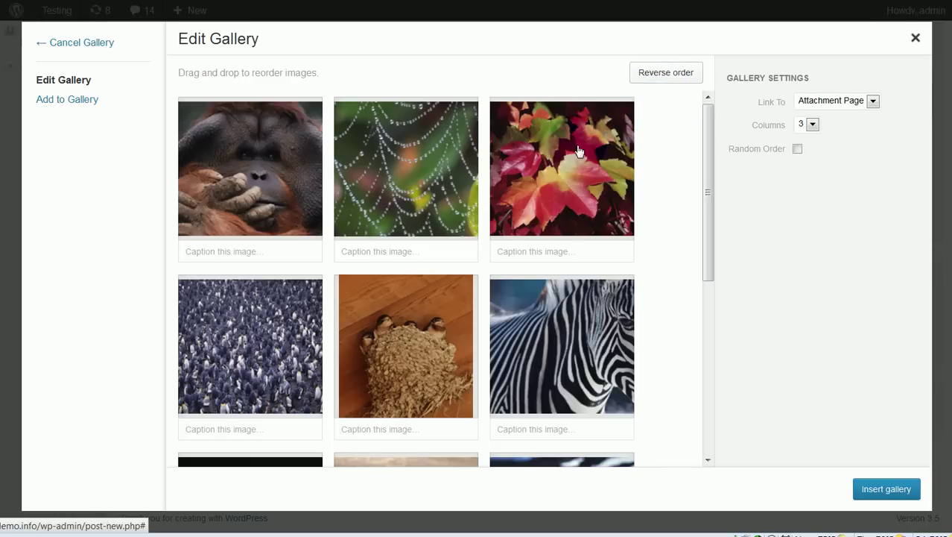
pyautogui.scroll(-3, 559, 208)
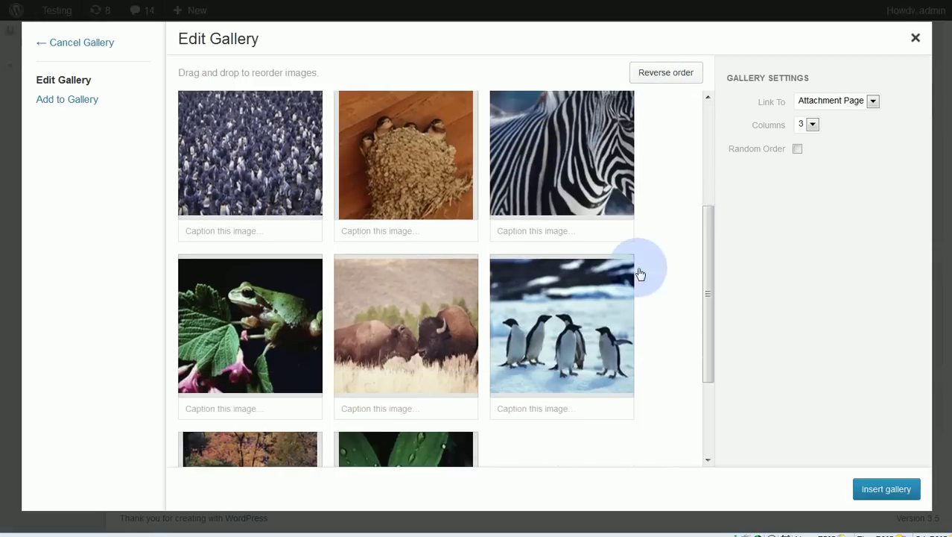
pyautogui.scroll(5, 453, 298)
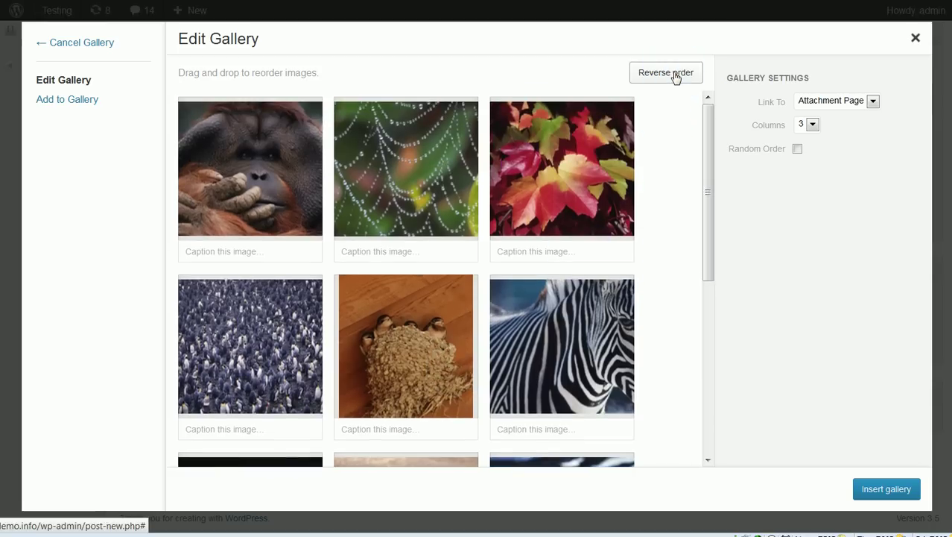
pyautogui.click(675, 74)
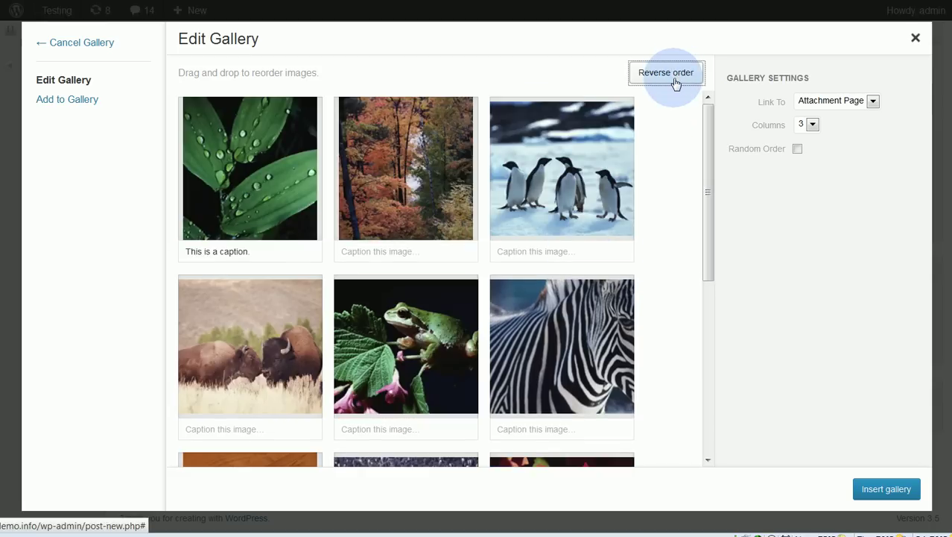
# Drag the penguins photo into second place and the bison photo after the zebra.
pyautogui.moveTo(579, 195)
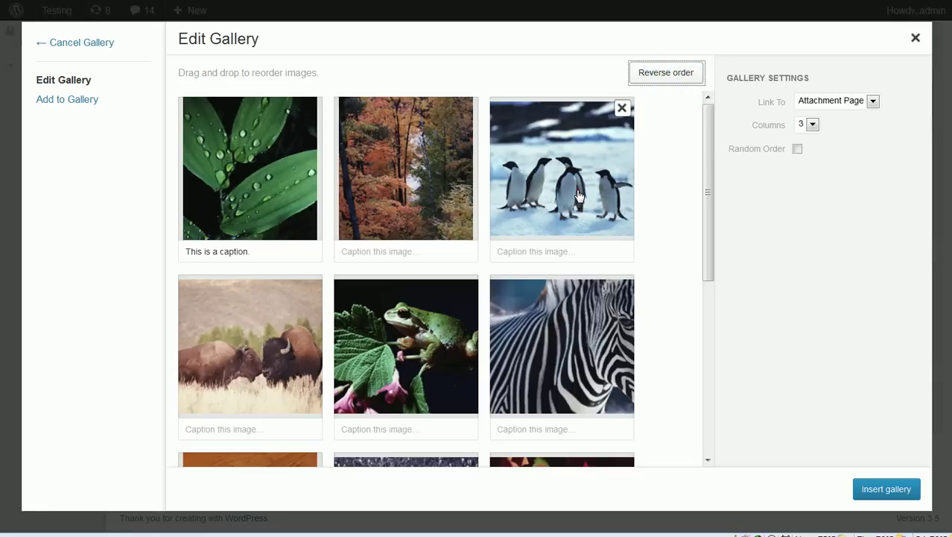
pyautogui.moveTo(579, 195); pyautogui.dragTo(410, 197)
pyautogui.moveTo(256, 367); pyautogui.dragTo(558, 376)
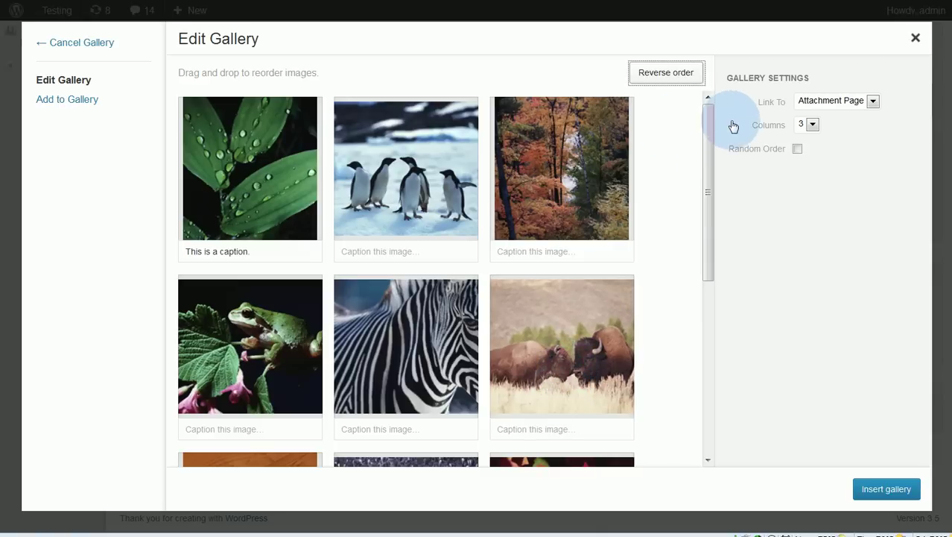
# Leave Random Order off and set gallery links to Attachment Page after trying Media File.
pyautogui.click(797, 150)
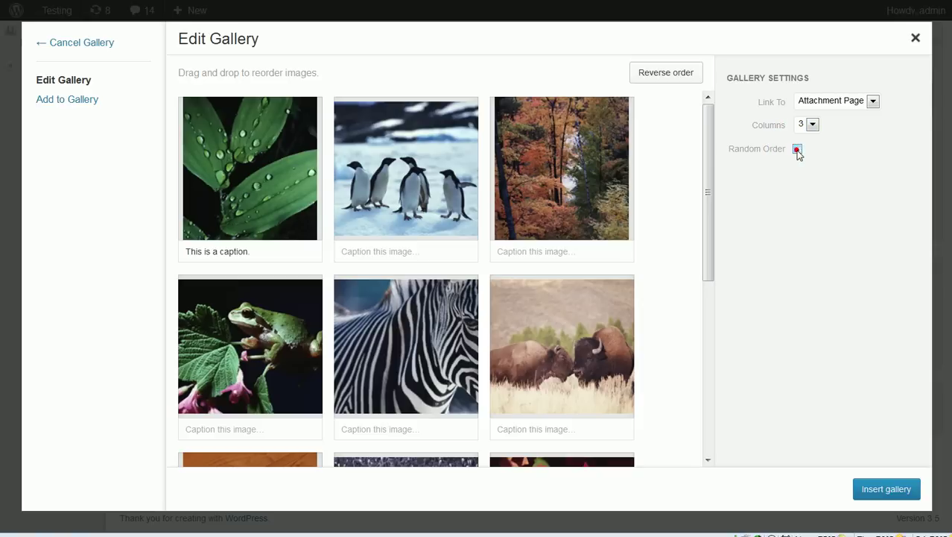
pyautogui.click(798, 150)
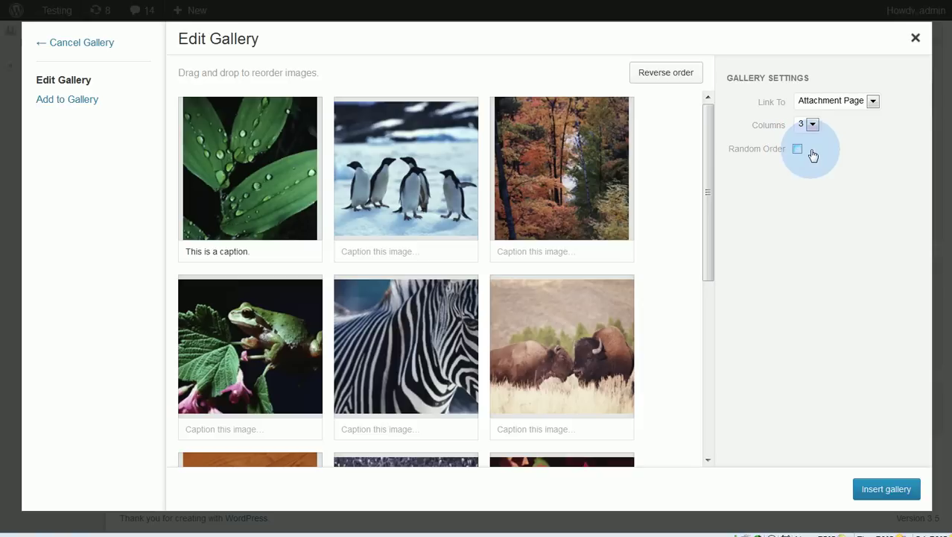
pyautogui.click(873, 102)
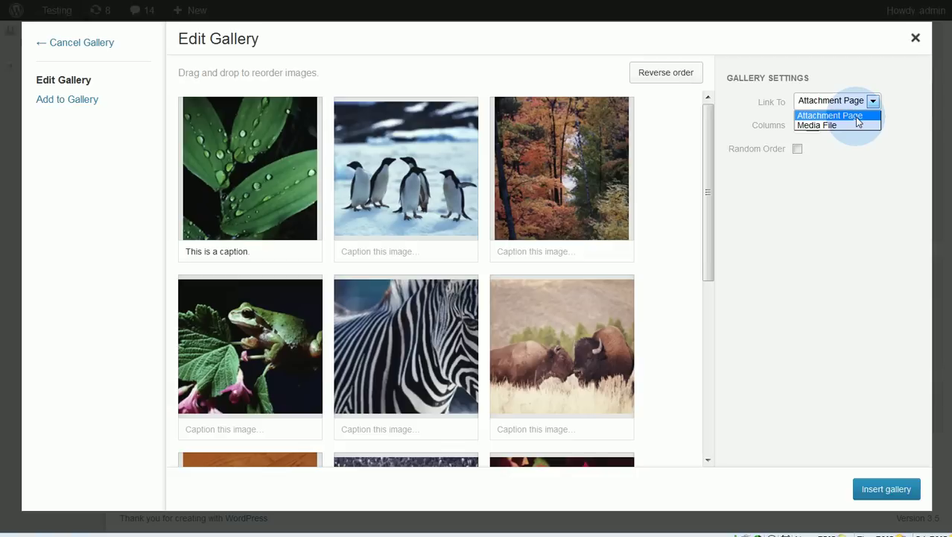
pyautogui.click(853, 125)
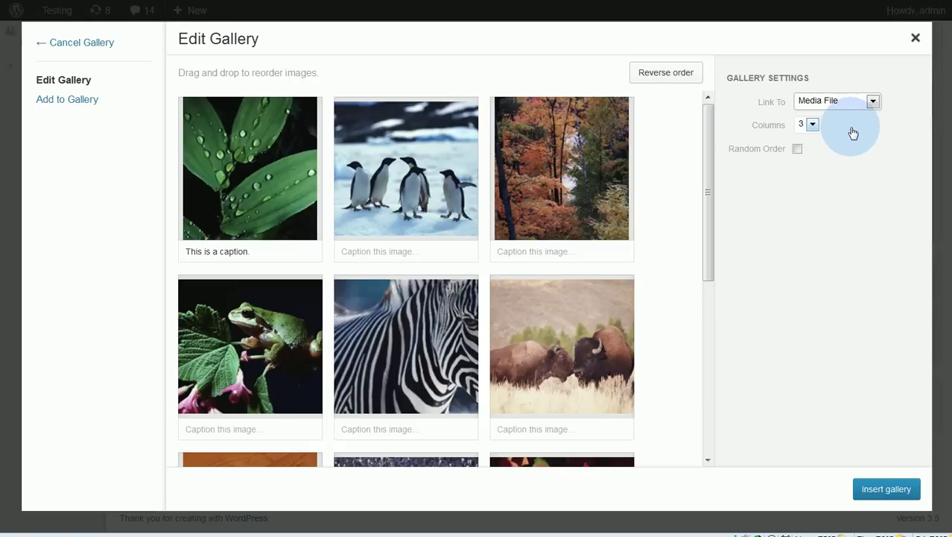
pyautogui.click(857, 103)
pyautogui.click(857, 117)
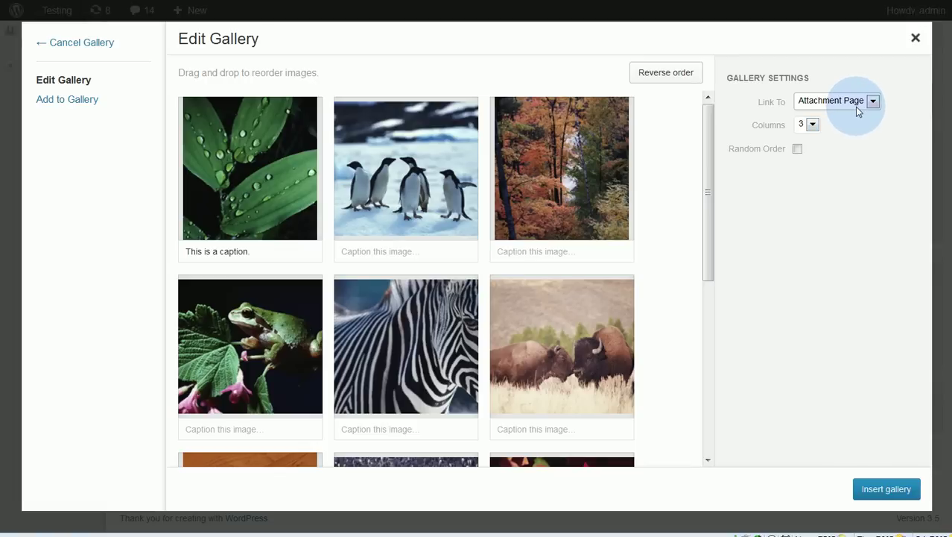
# Keep the gallery at 3 columns and insert it into the post.
pyautogui.click(812, 125)
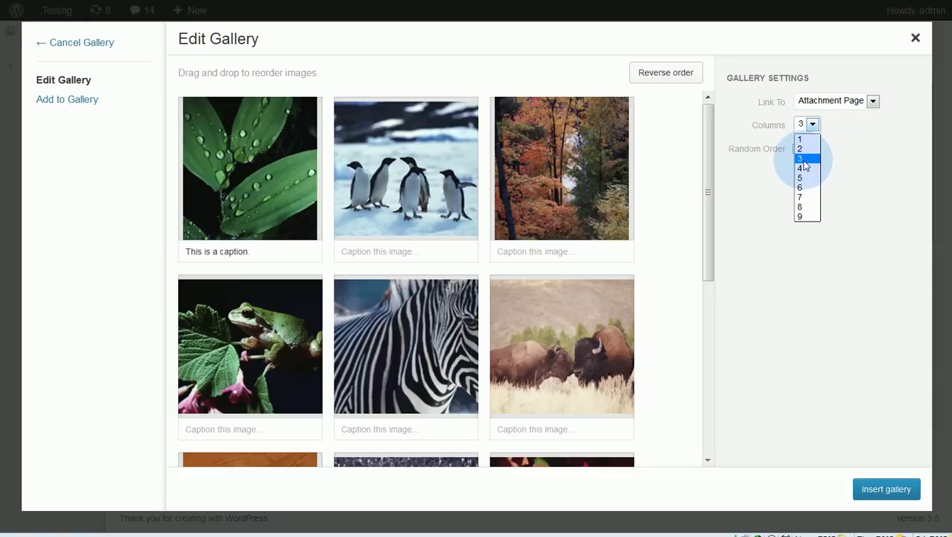
pyautogui.click(803, 159)
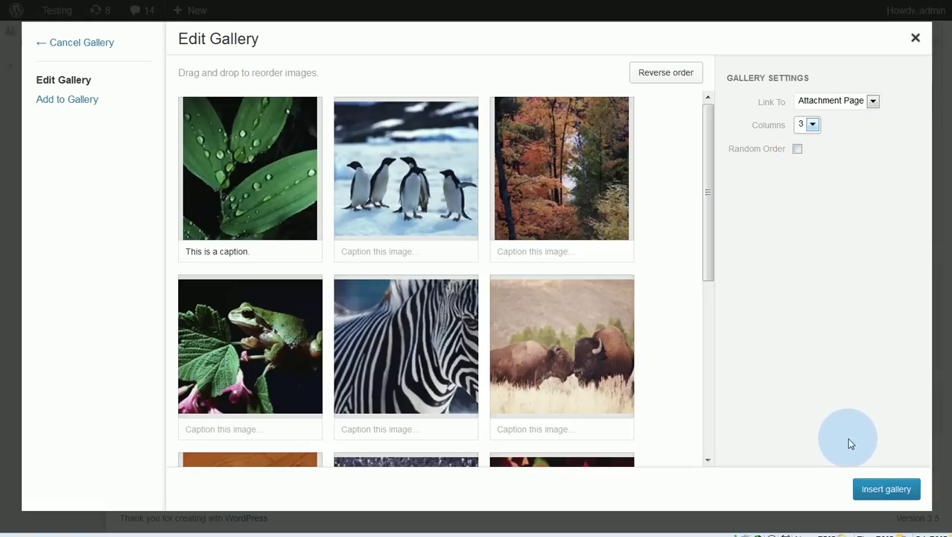
pyautogui.click(886, 489)
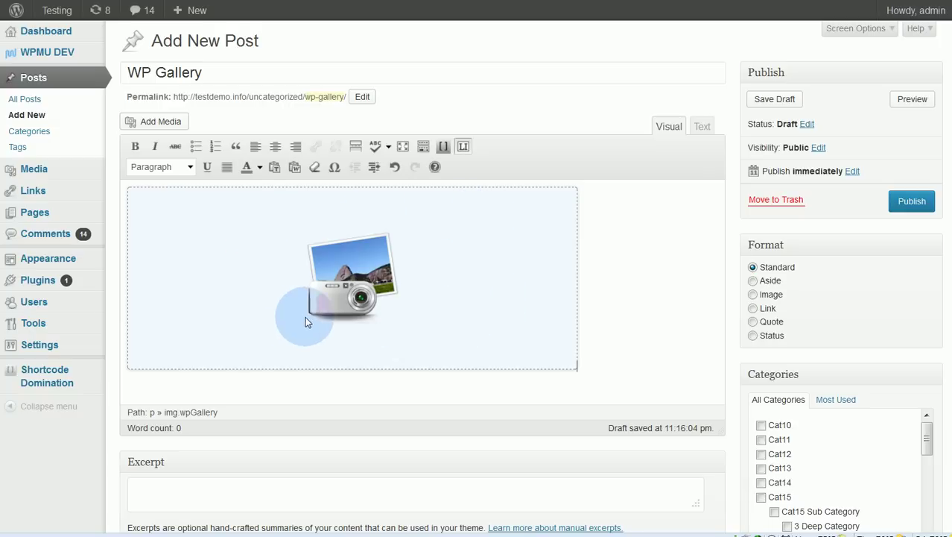
# Check the raw gallery shortcode, return to the Visual view, and publish 'WP Gallery'.
pyautogui.click(704, 128)
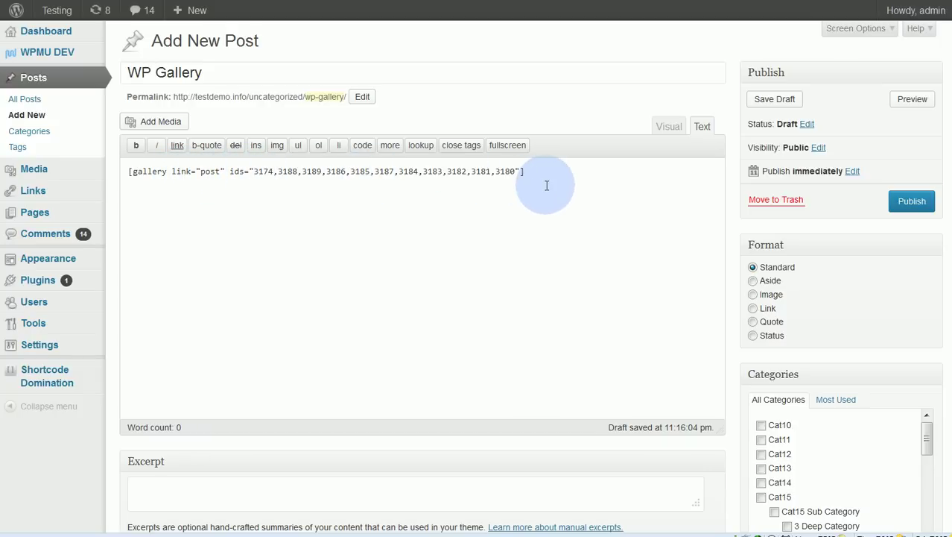
pyautogui.click(670, 128)
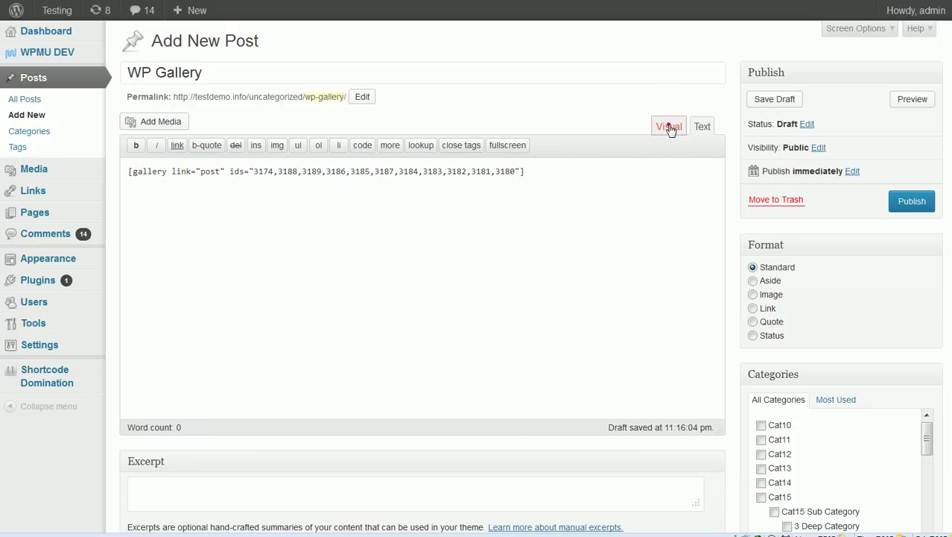
pyautogui.click(909, 203)
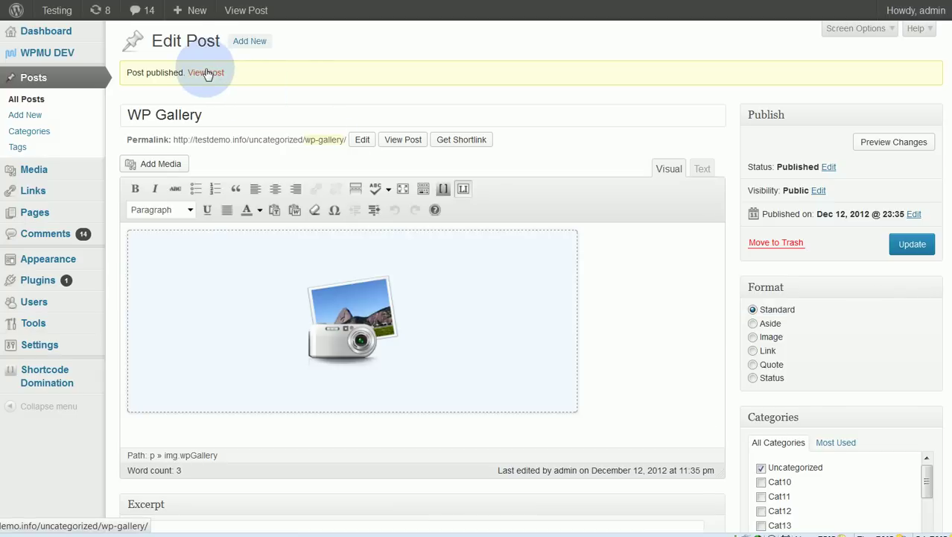
pyautogui.click(206, 72)
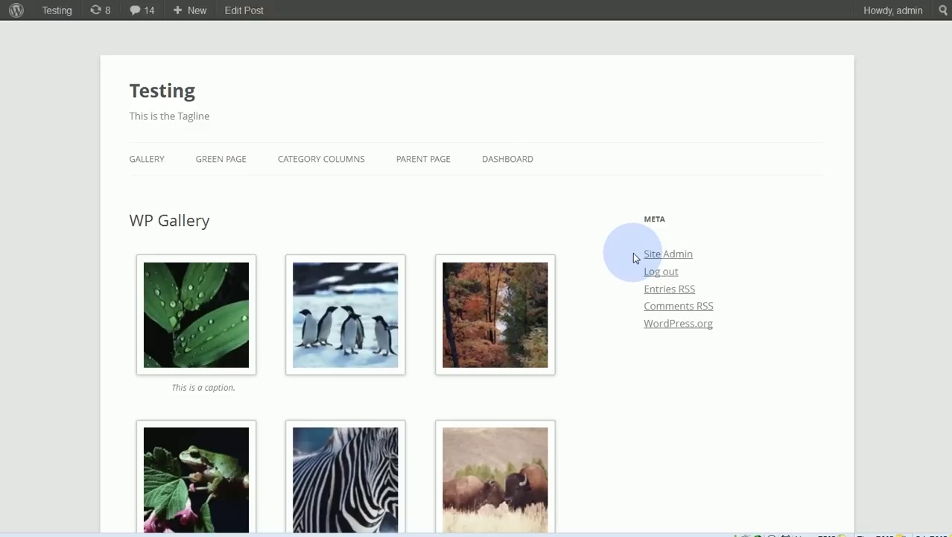
pyautogui.scroll(-3, 602, 263)
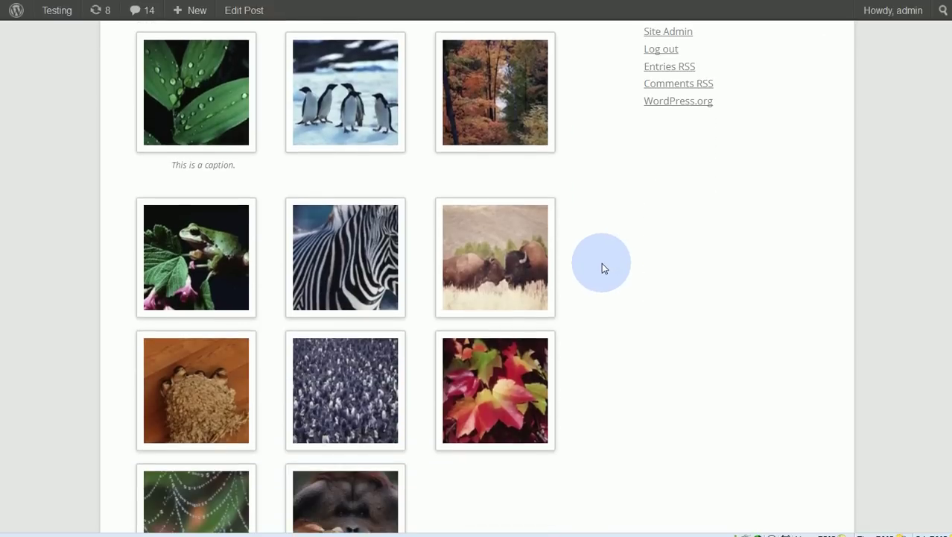
pyautogui.scroll(1, 604, 268)
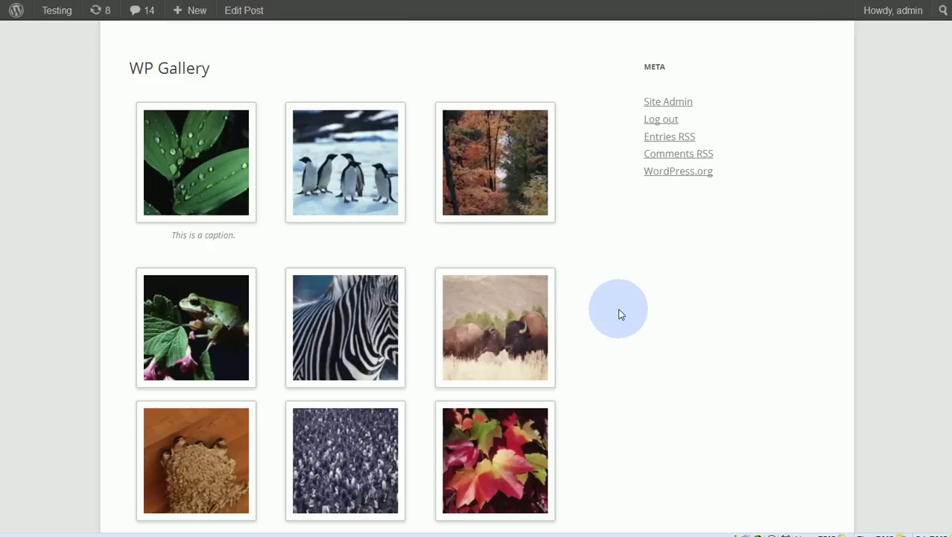
pyautogui.scroll(1, 617, 313)
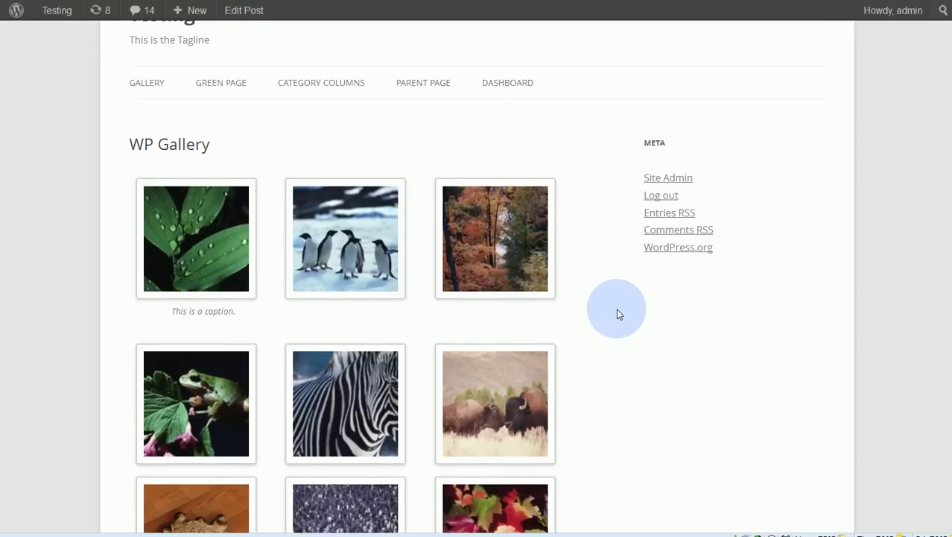
pyautogui.click(197, 234)
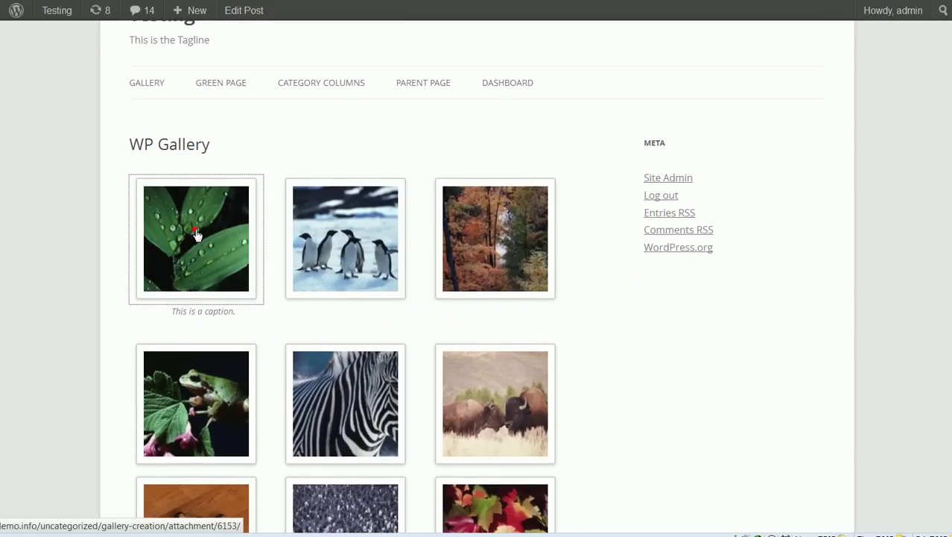
pyautogui.scroll(-1, 196, 234)
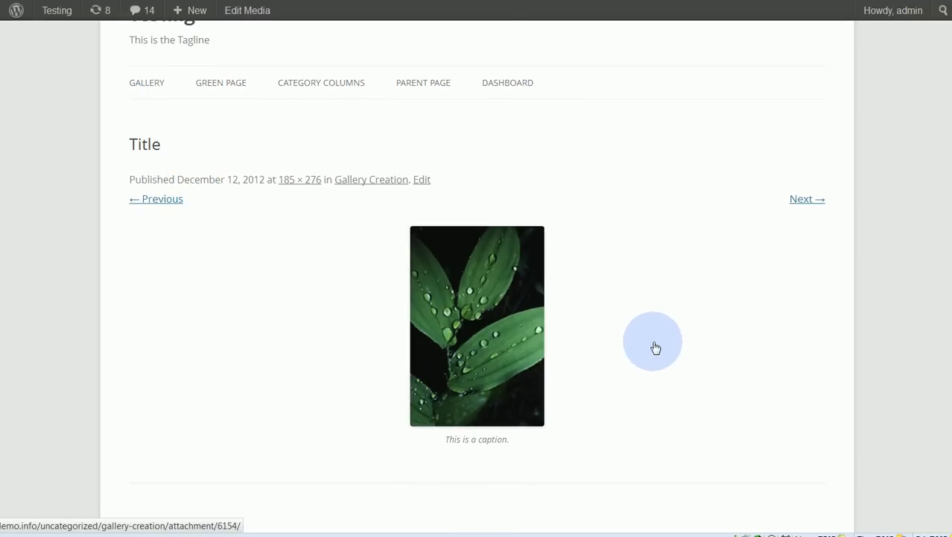
pyautogui.hotkey('alt', 'Left')
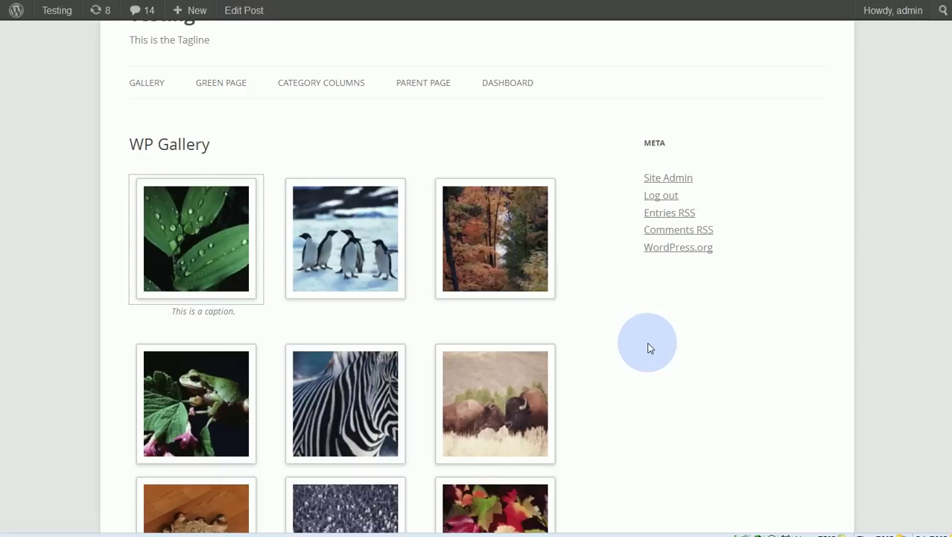
pyautogui.click(292, 324)
pyautogui.moveTo(164, 314); pyautogui.dragTo(295, 316)
pyautogui.click(294, 313)
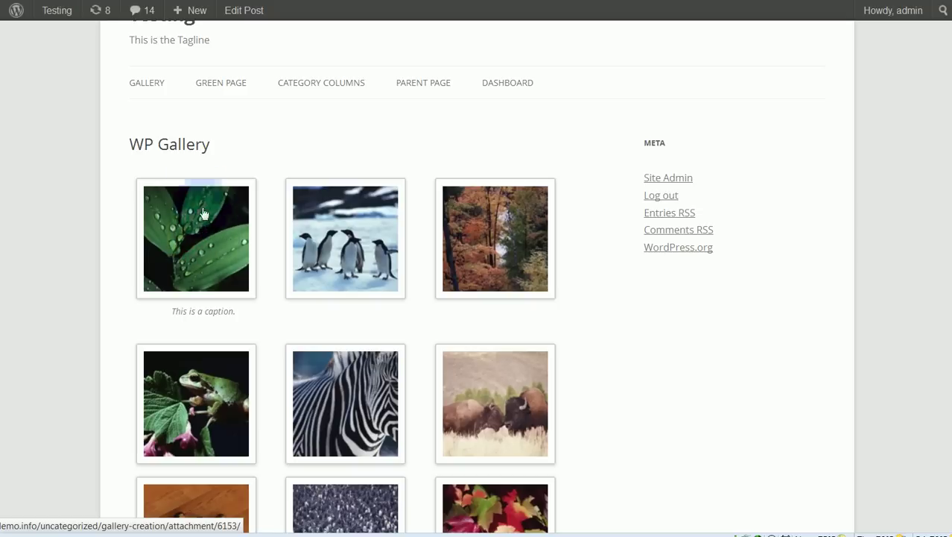
pyautogui.hotkey('alt', 'Left')
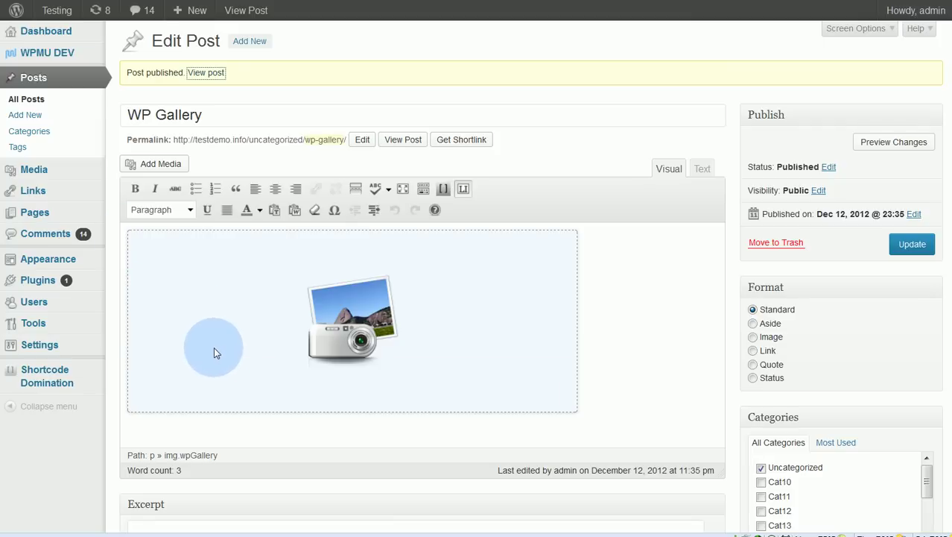
# Add the sunset 6151.jpg and circuit-board 4032.jpg images from the media library to the gallery.
pyautogui.click(266, 307)
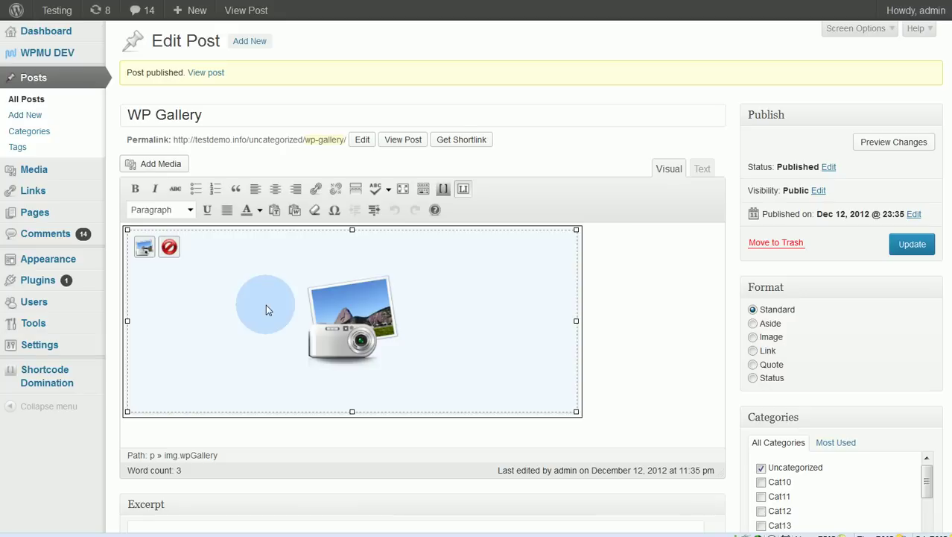
pyautogui.click(144, 250)
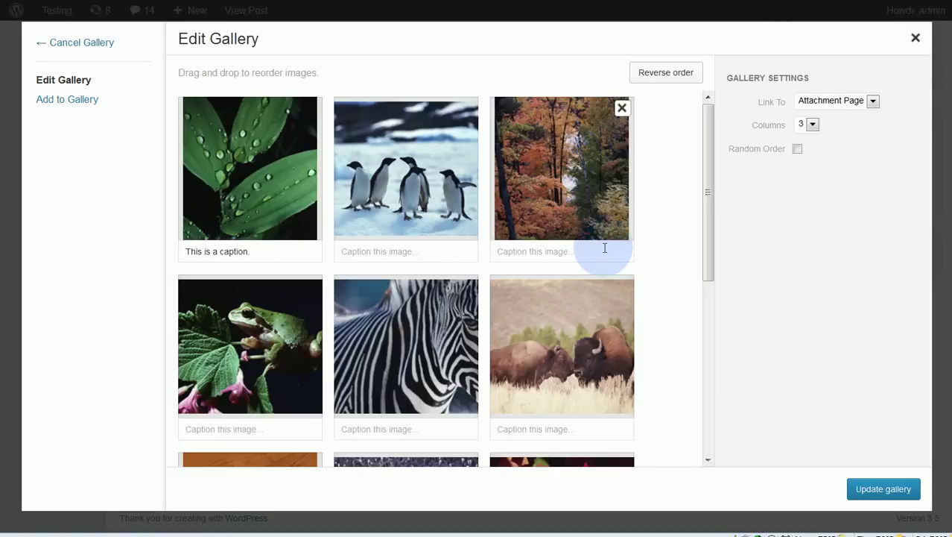
pyautogui.scroll(-3, 603, 248)
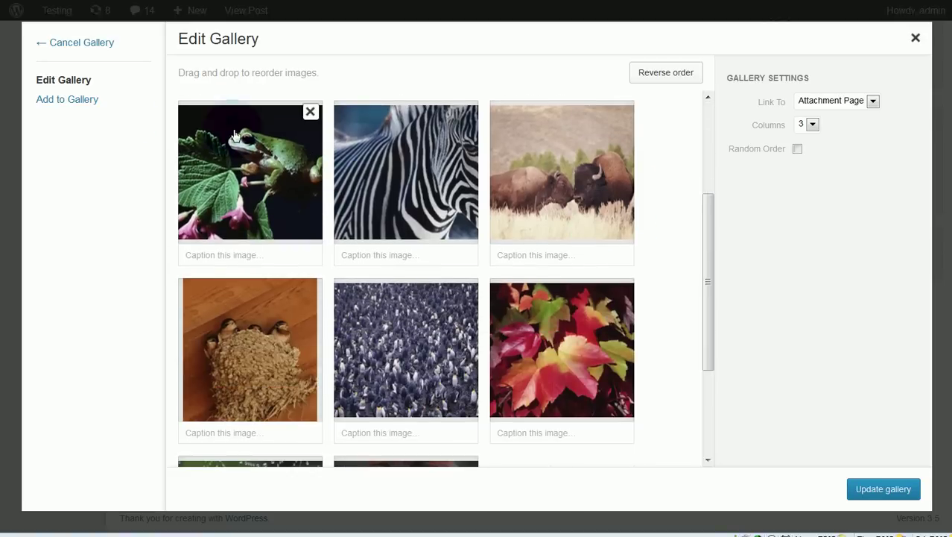
pyautogui.click(79, 107)
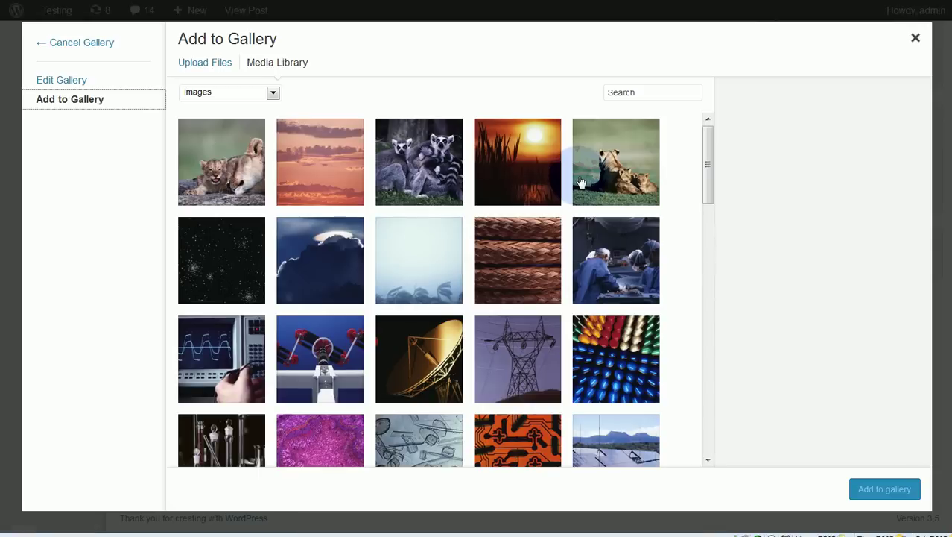
pyautogui.click(536, 179)
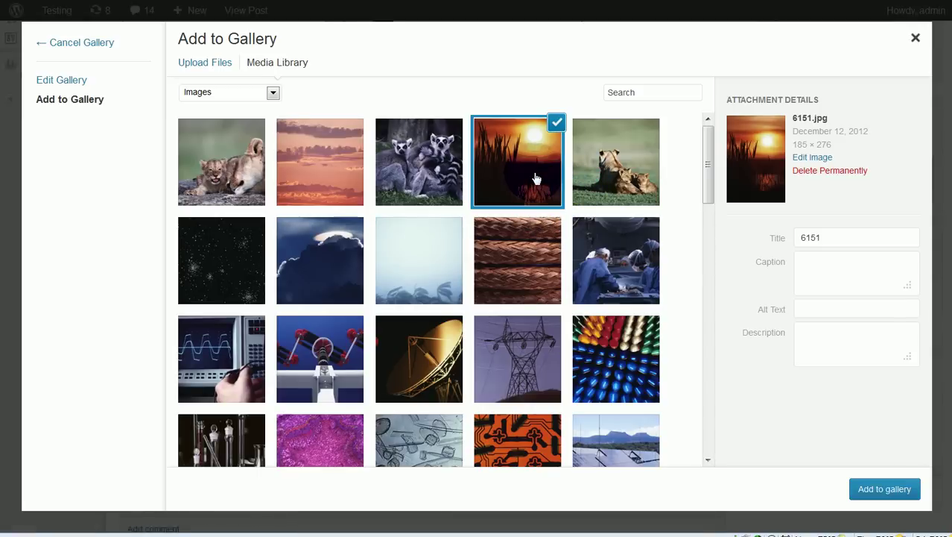
pyautogui.click(512, 447)
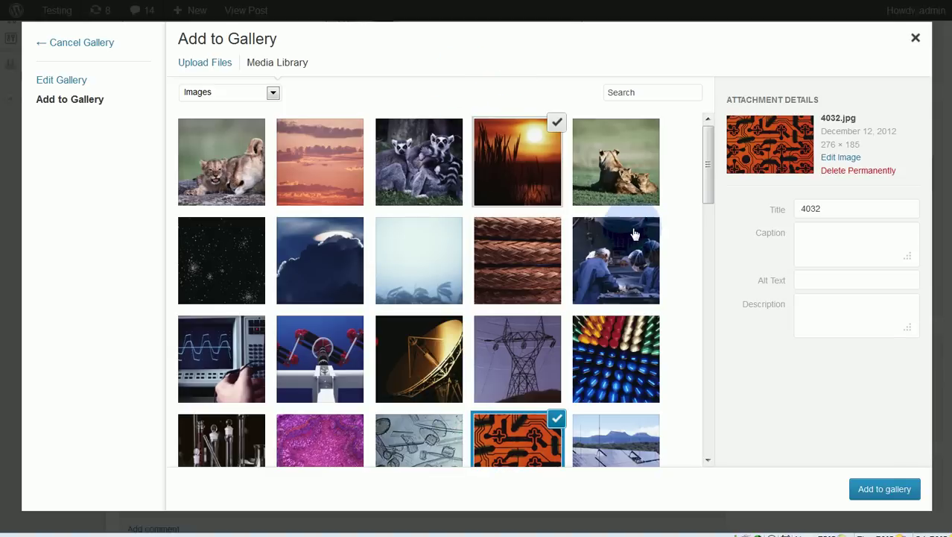
pyautogui.click(884, 490)
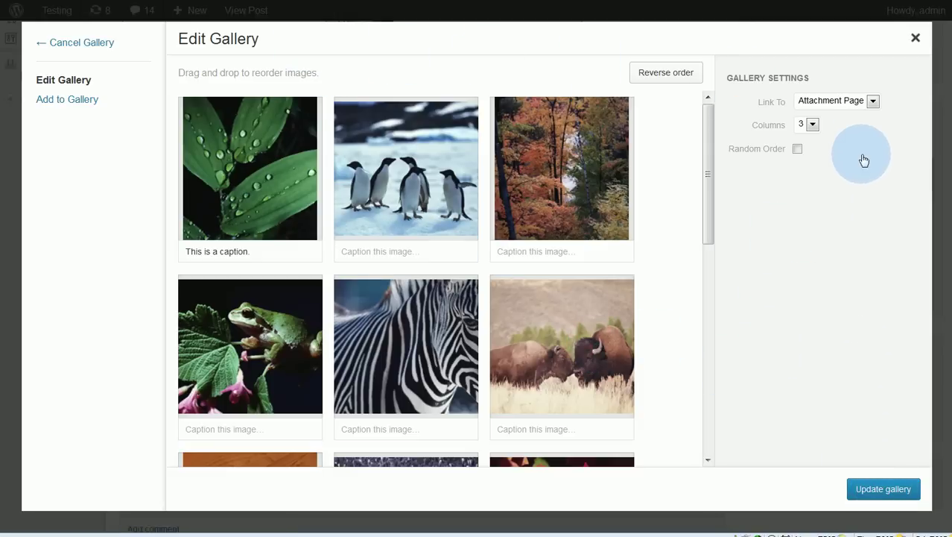
# Set the gallery to link to Media File, 4 columns, random order, and update the post.
pyautogui.click(860, 104)
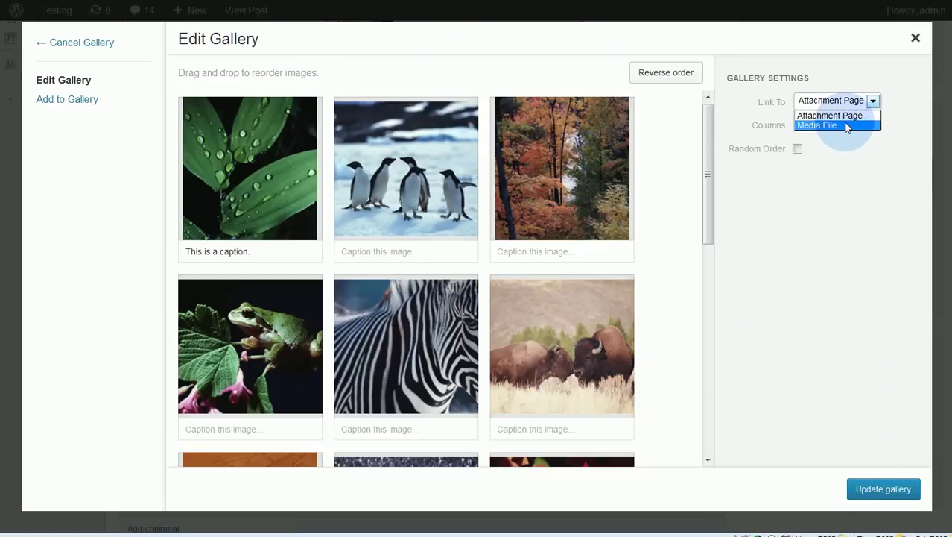
pyautogui.click(846, 127)
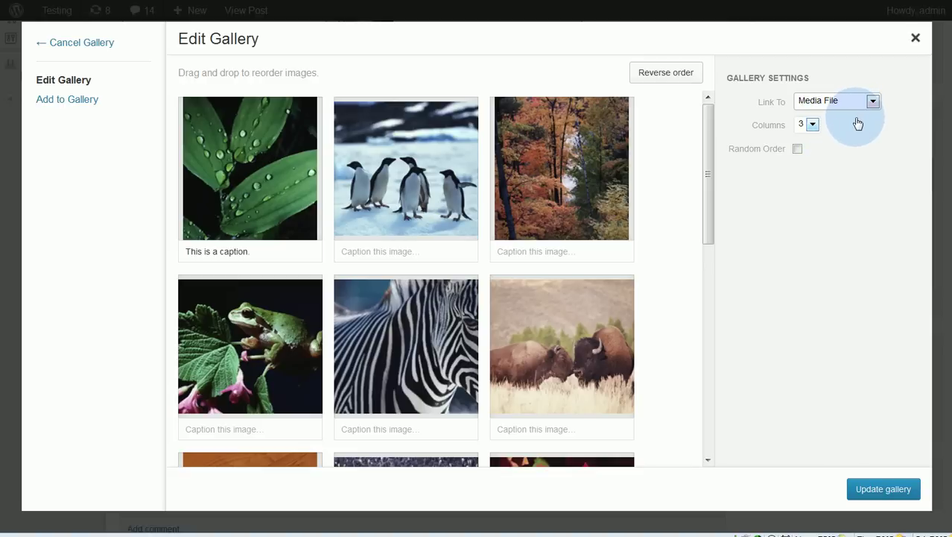
pyautogui.click(811, 126)
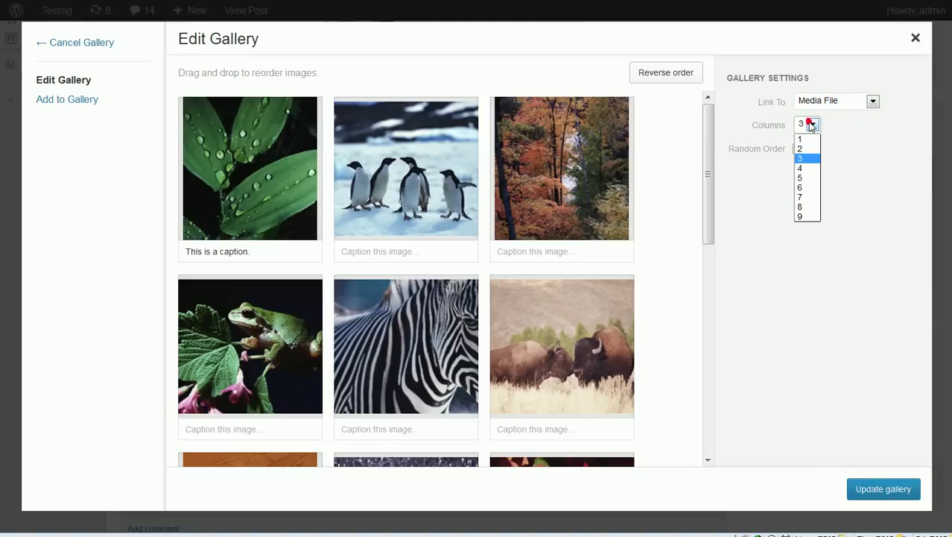
pyautogui.click(803, 168)
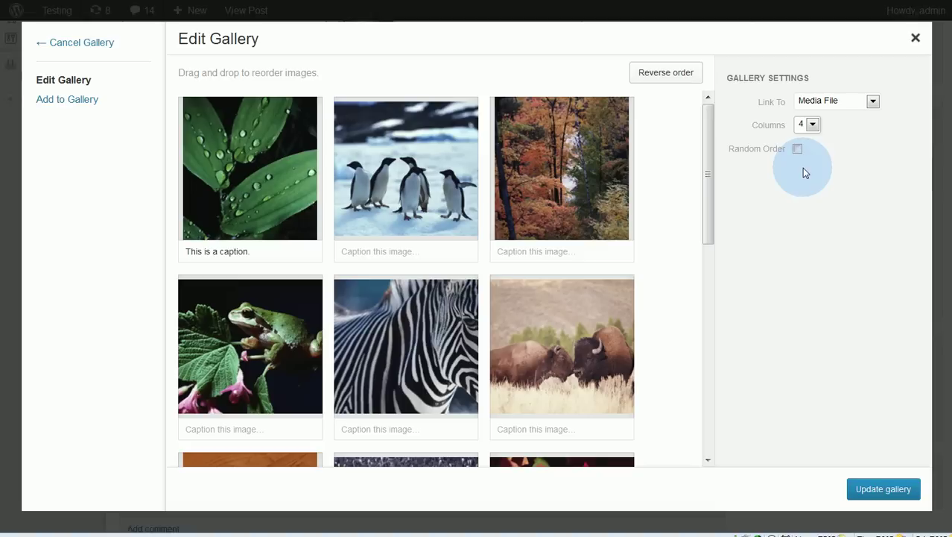
pyautogui.click(797, 148)
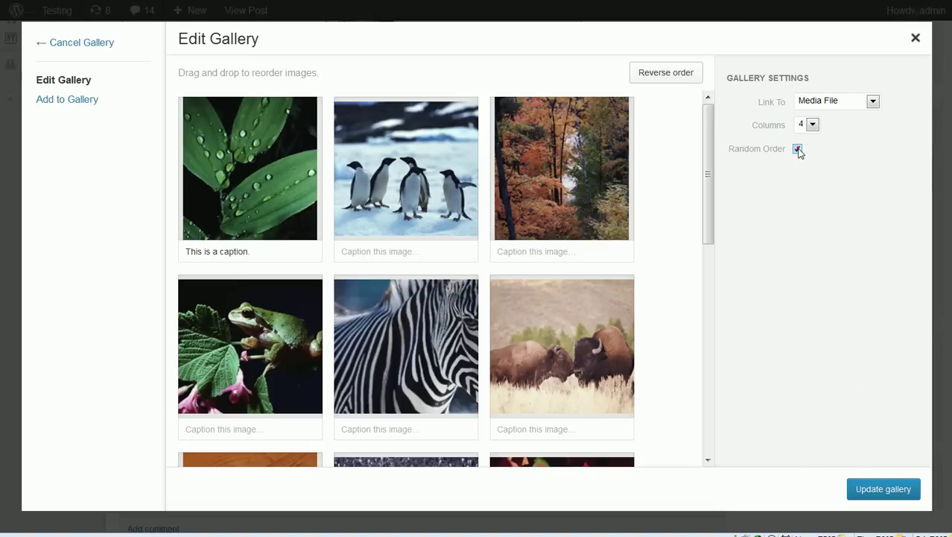
pyautogui.click(876, 490)
pyautogui.click(911, 246)
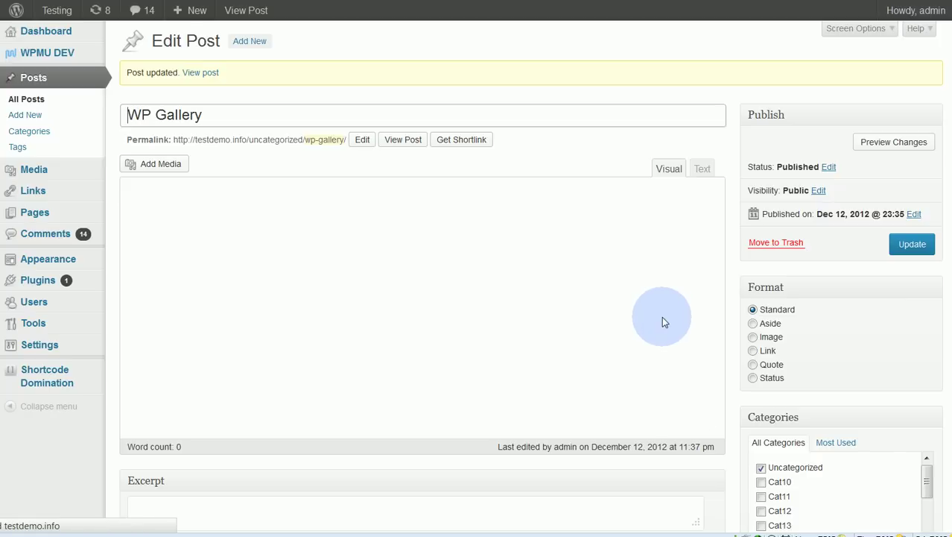
# View the live post's gallery and open the leaf image's media file, 6153.jpg.
pyautogui.click(200, 73)
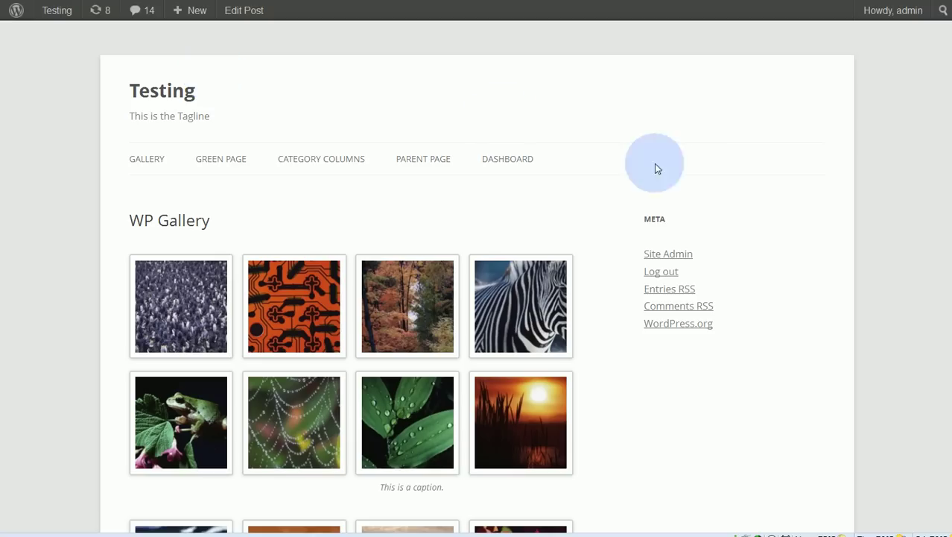
pyautogui.scroll(-3, 700, 179)
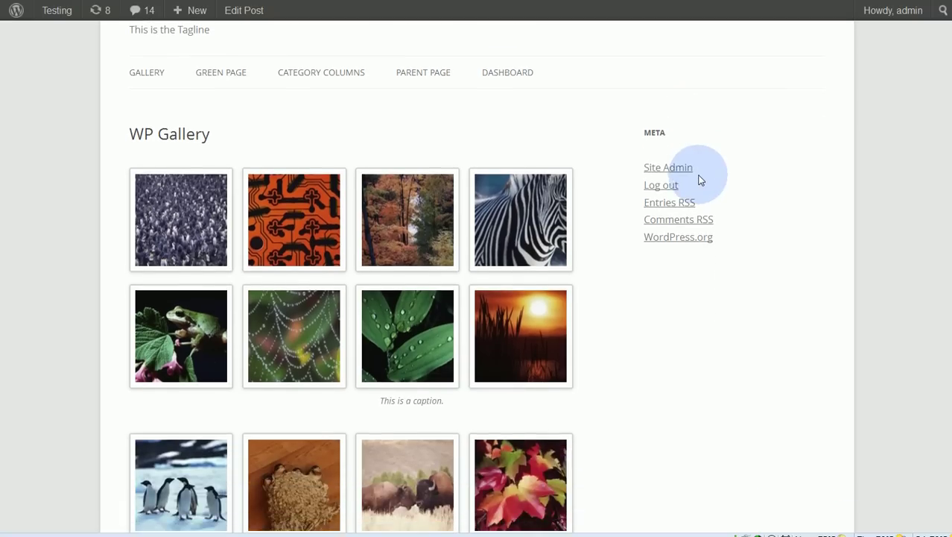
pyautogui.scroll(2, 694, 182)
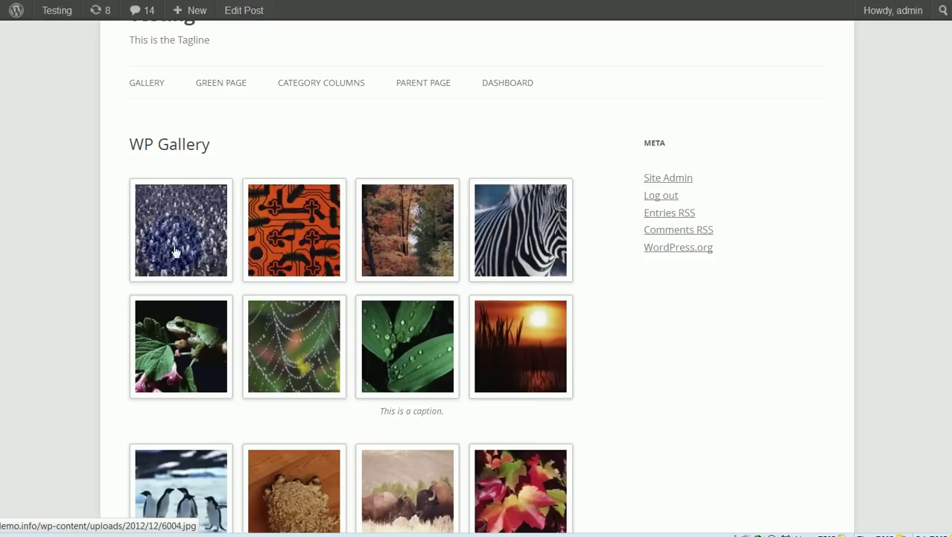
pyautogui.click(418, 344)
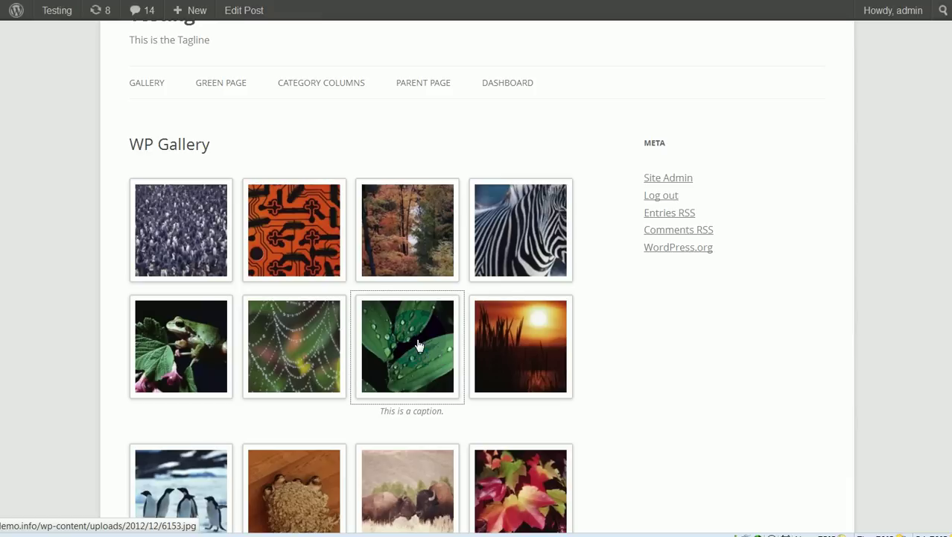
pyautogui.click(417, 345)
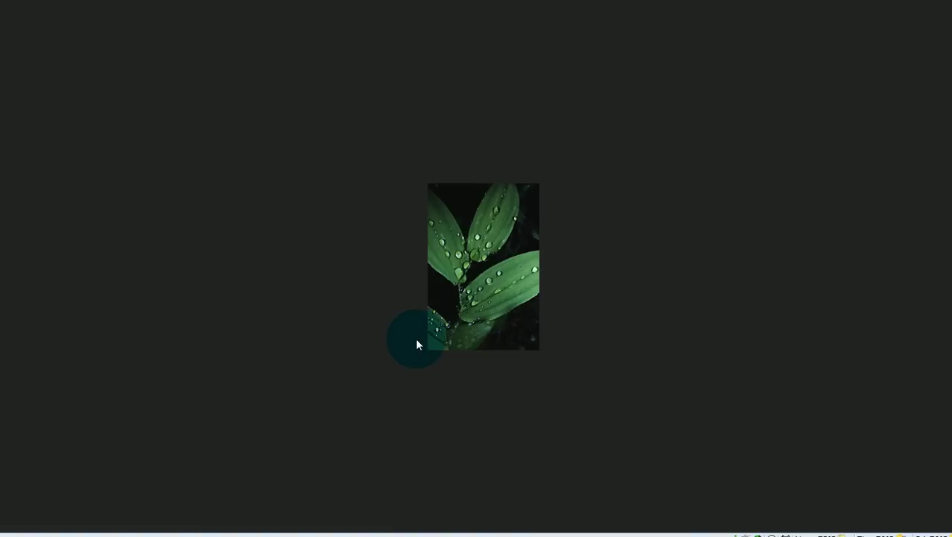